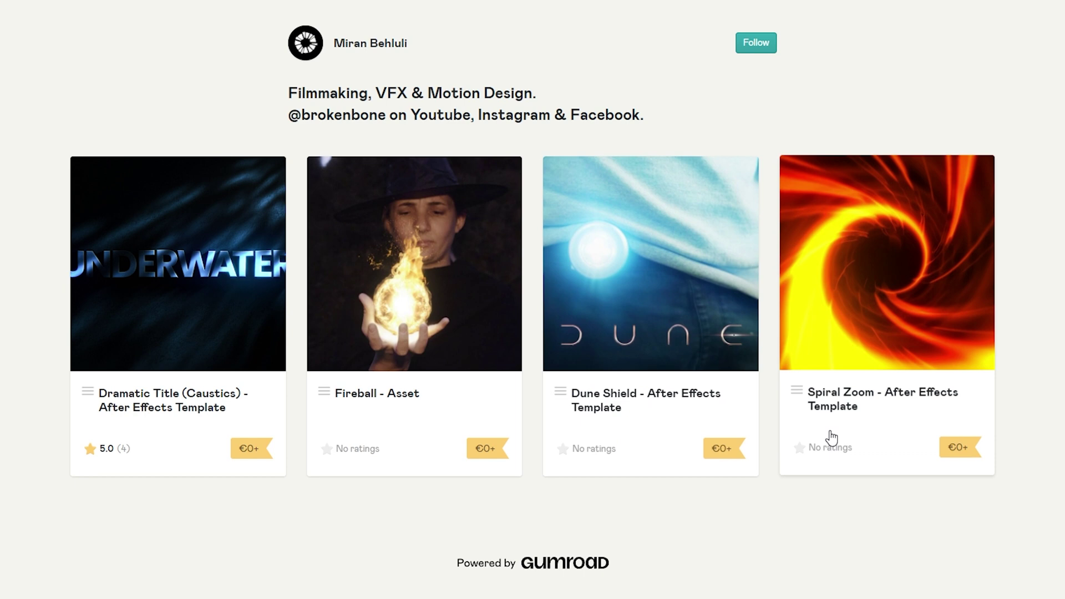
- Open the Spiral Zoom - After Effects Template product page and look at its preview images
left_click(871, 391)
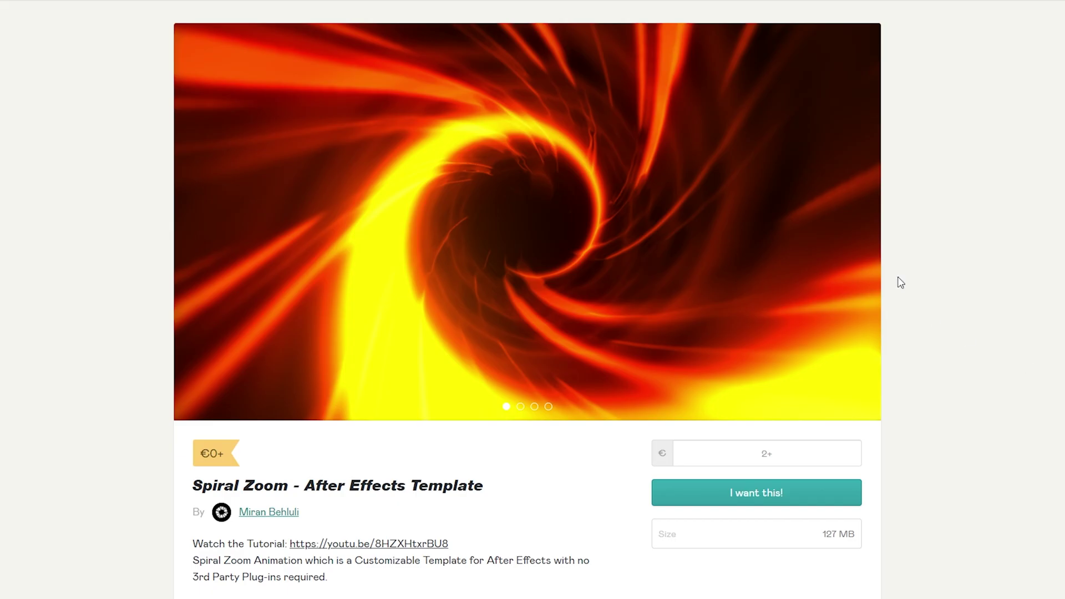
left_click(867, 223)
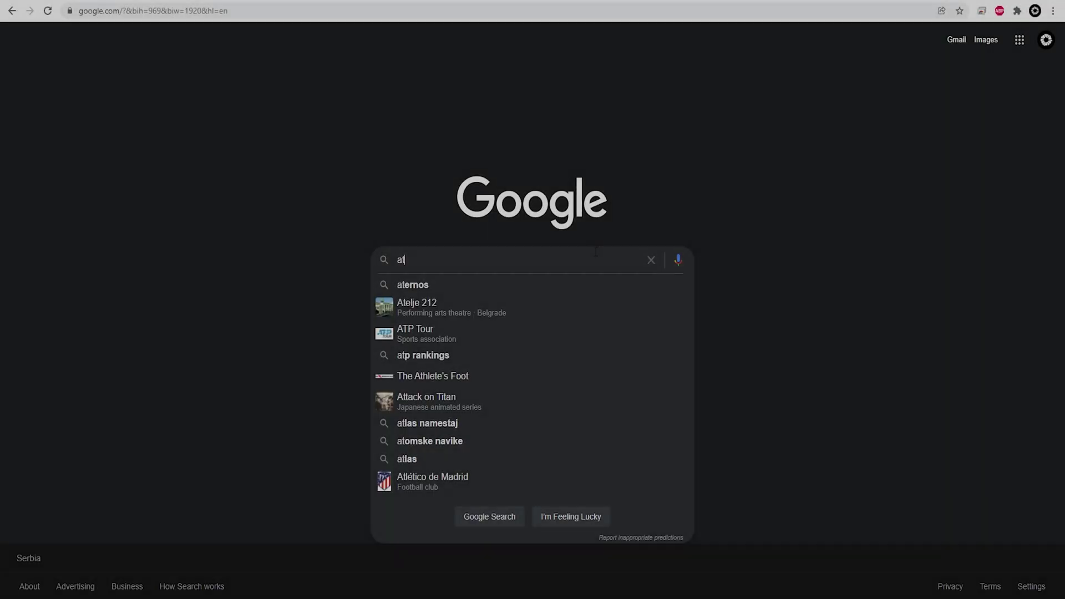
- Search Google for "atmospheric foggy forest" and browse the image results
type("mospheric foggy forest")
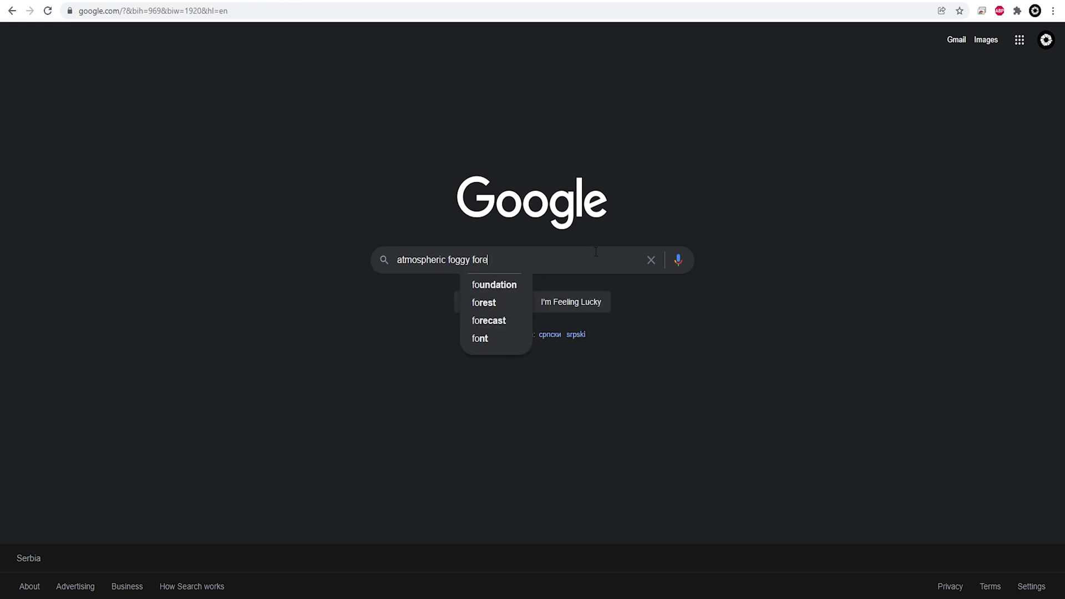
key("Return")
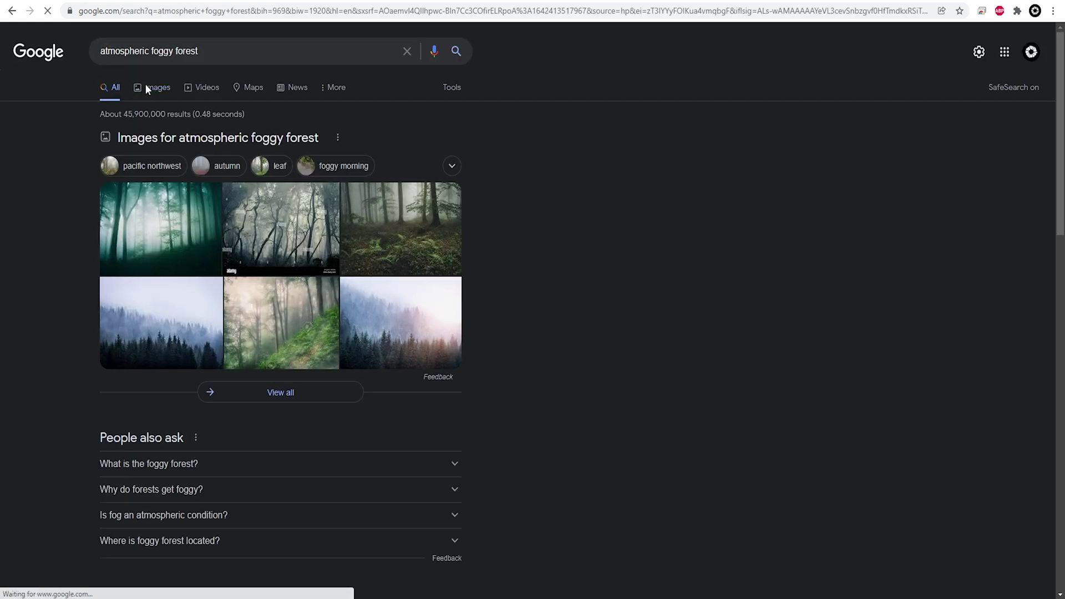
scroll(737, 321, "down", 3)
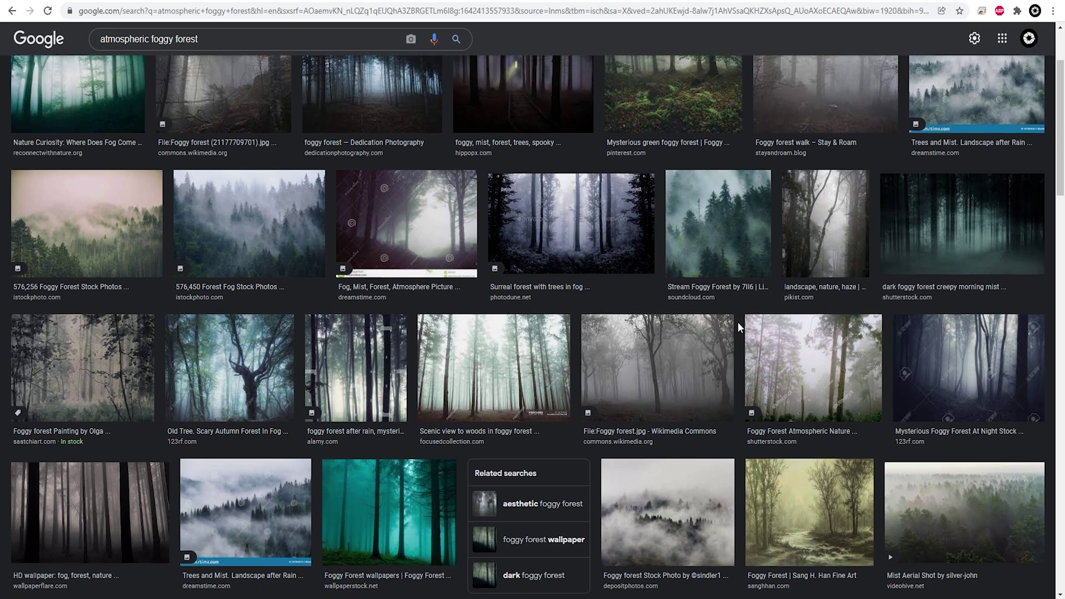
scroll(737, 322, "down", 4)
- Open the dark foggy forest wallpaper from the image results and copy the image
left_click(105, 267)
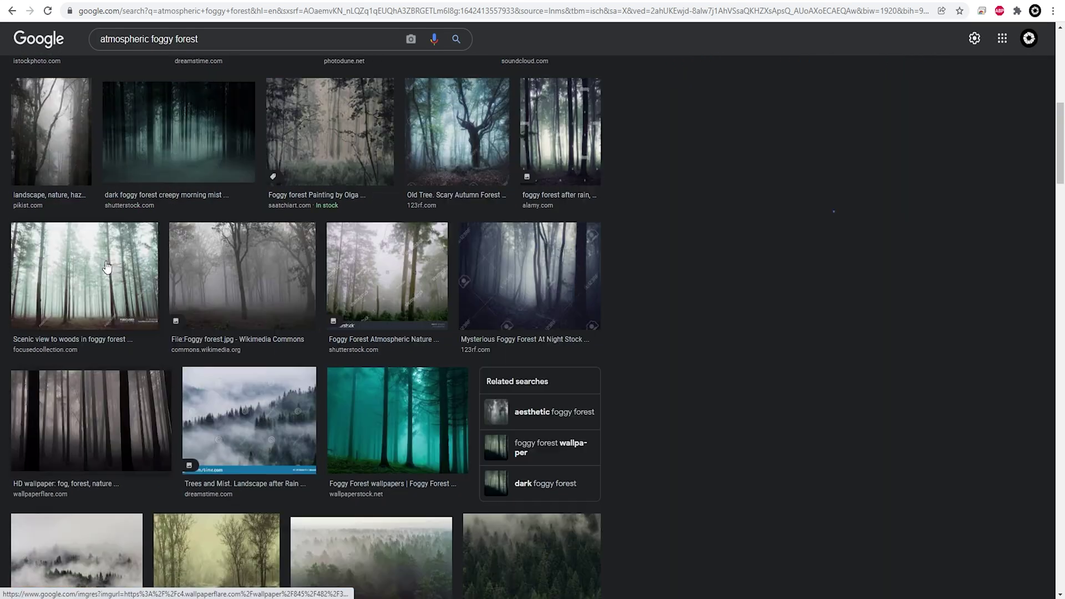
right_click(809, 173)
left_click(727, 541)
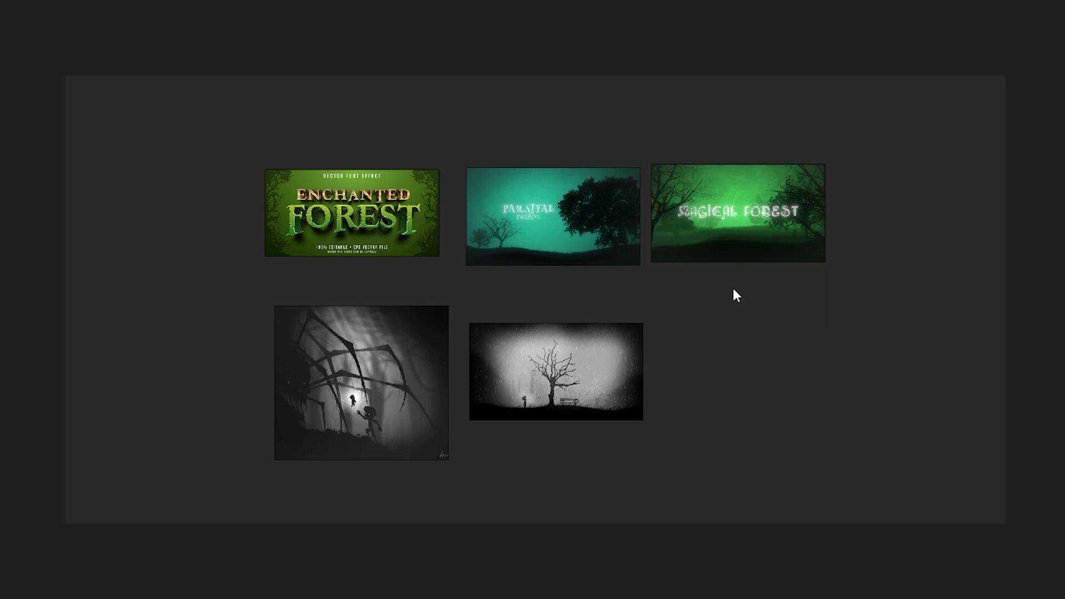
- Switch to PureRef, paste the copied forest image, and place it enlarged beside the lone tree reference
right_click(733, 289)
left_click(783, 418)
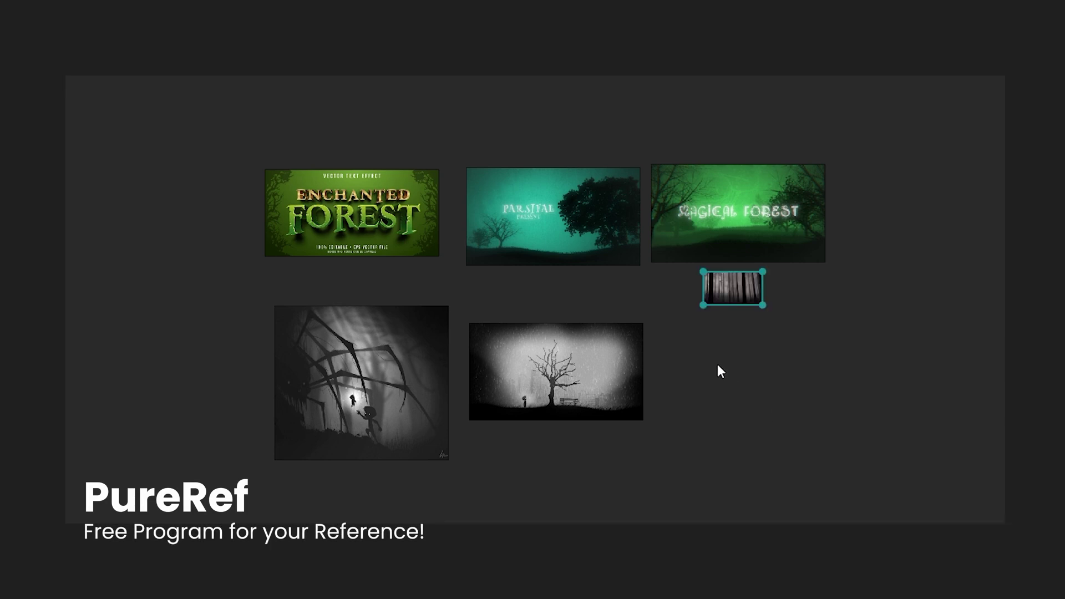
left_click_drag(827, 319, 801, 368)
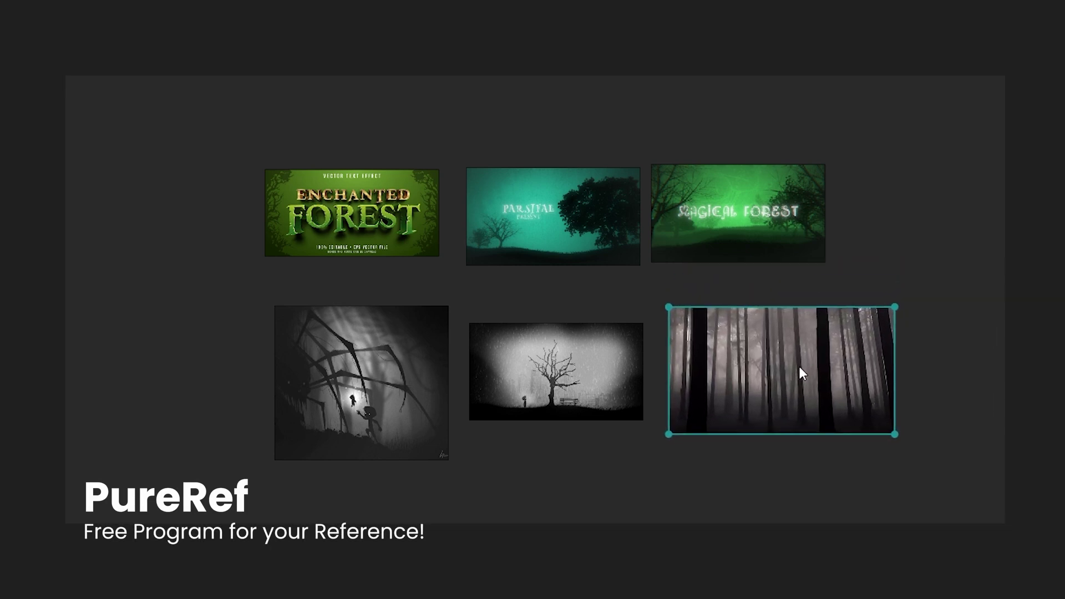
- Select all the reference images on the board and arrange them together
left_click_drag(971, 122, 222, 473)
right_click(502, 364)
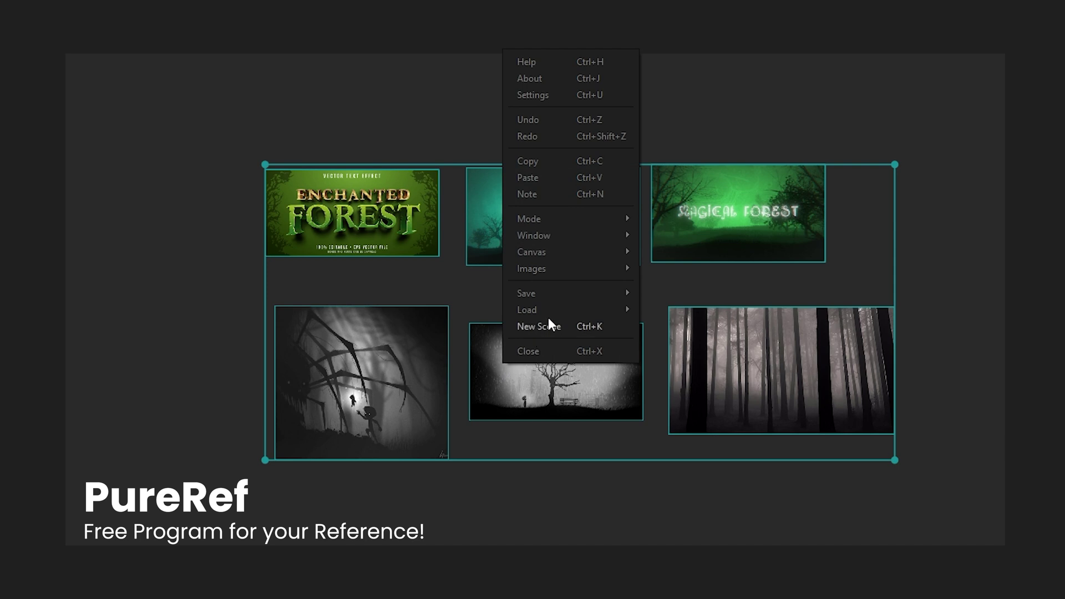
left_click(849, 301)
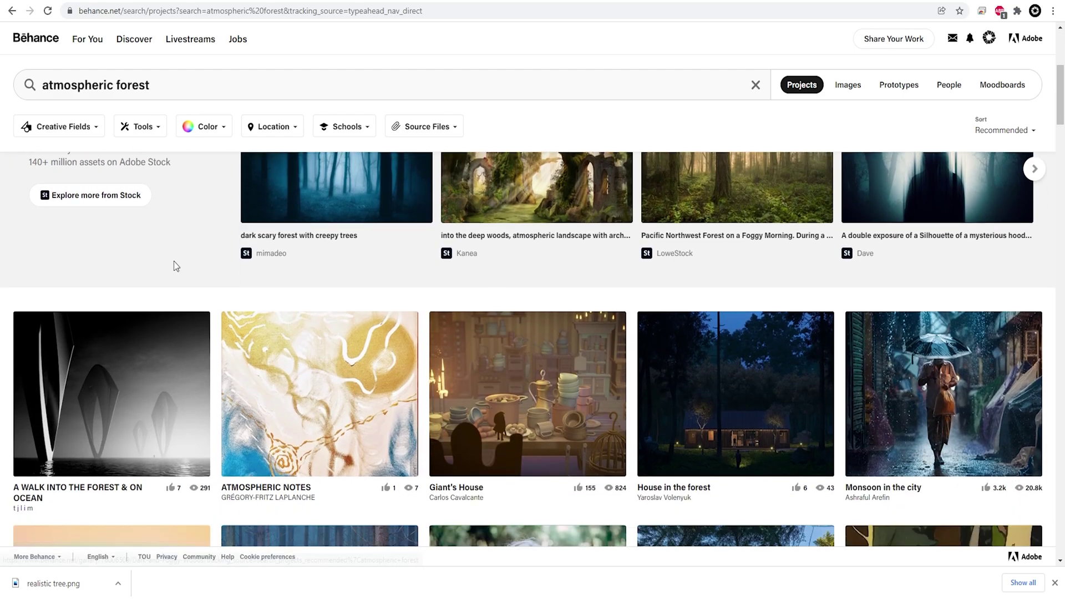
- Browse Behance projects for "atmospheric forest" and Pinterest pins for "atmospheric foggy forest" as further references
scroll(176, 267, "down", 9)
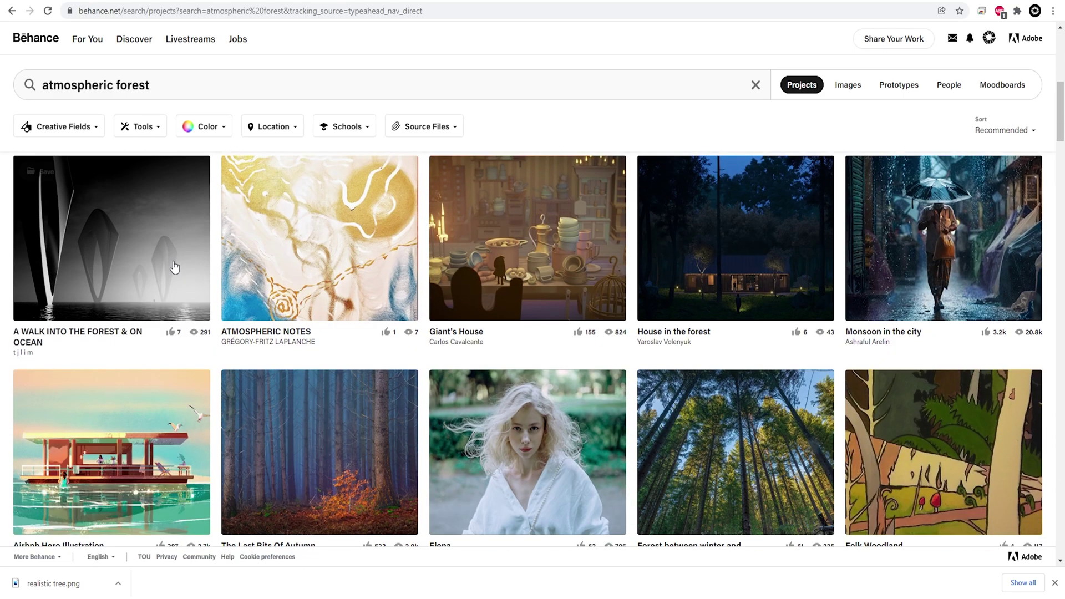
scroll(175, 267, "down", 10)
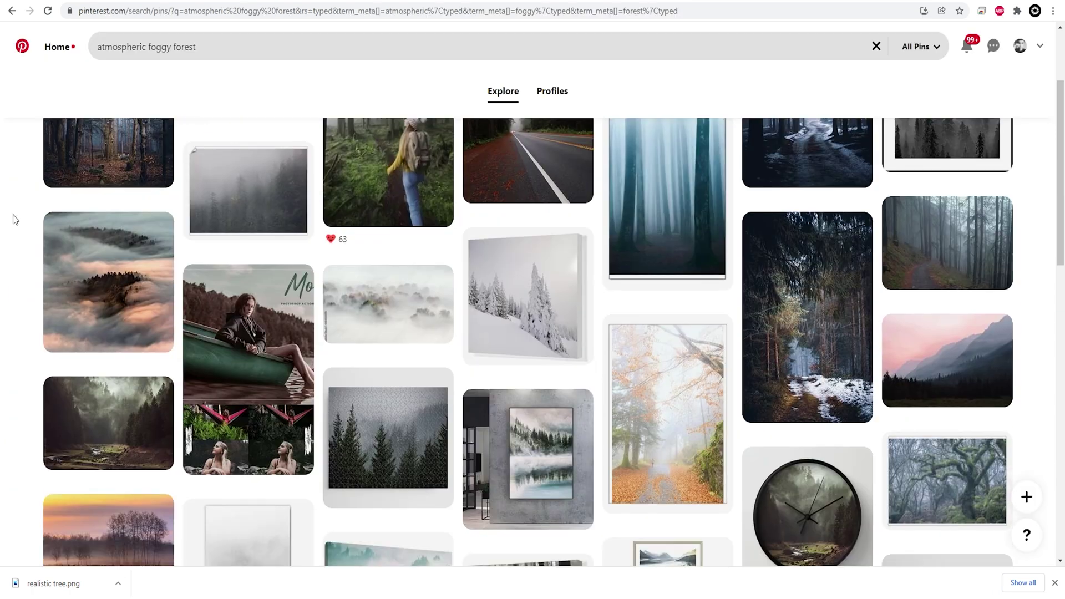
scroll(12, 214, "down", 5)
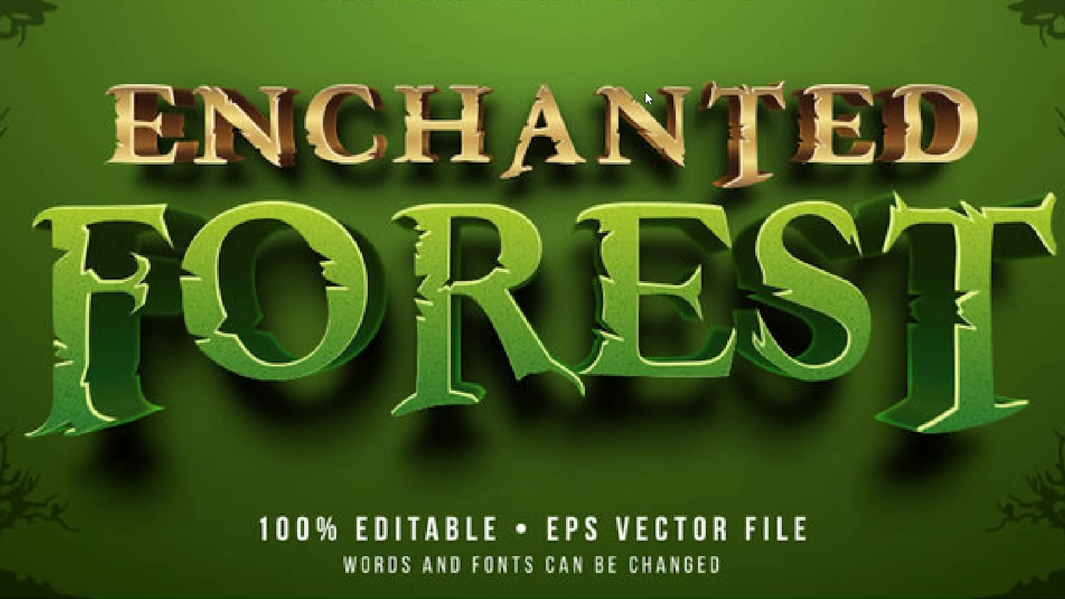
- Return to the PureRef board and examine the Enchanted Forest title reference
scroll(760, 296, "down", 5)
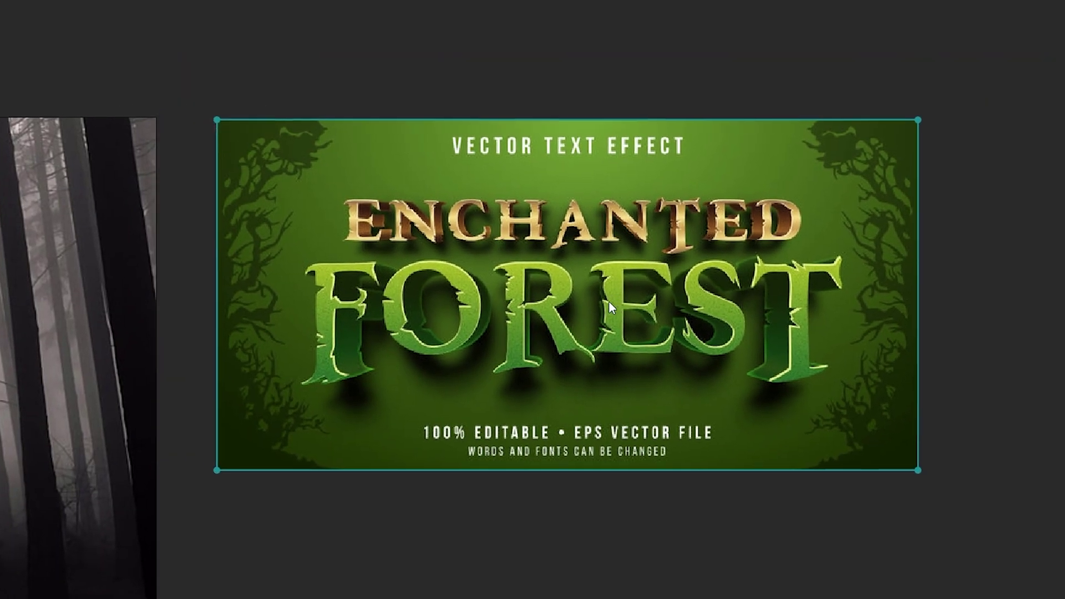
left_click_drag(609, 301, 577, 302)
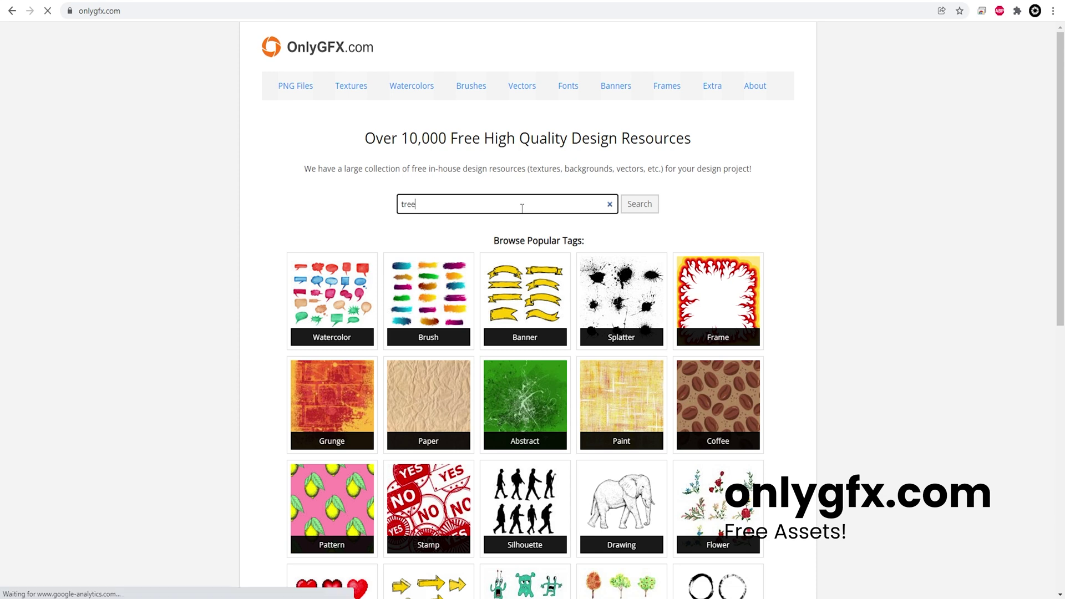
- Search onlygfx.com for "tree" and examine the 12 Simple Bare Tree Silhouettes PNG set
key("Return")
scroll(557, 333, "down", 20)
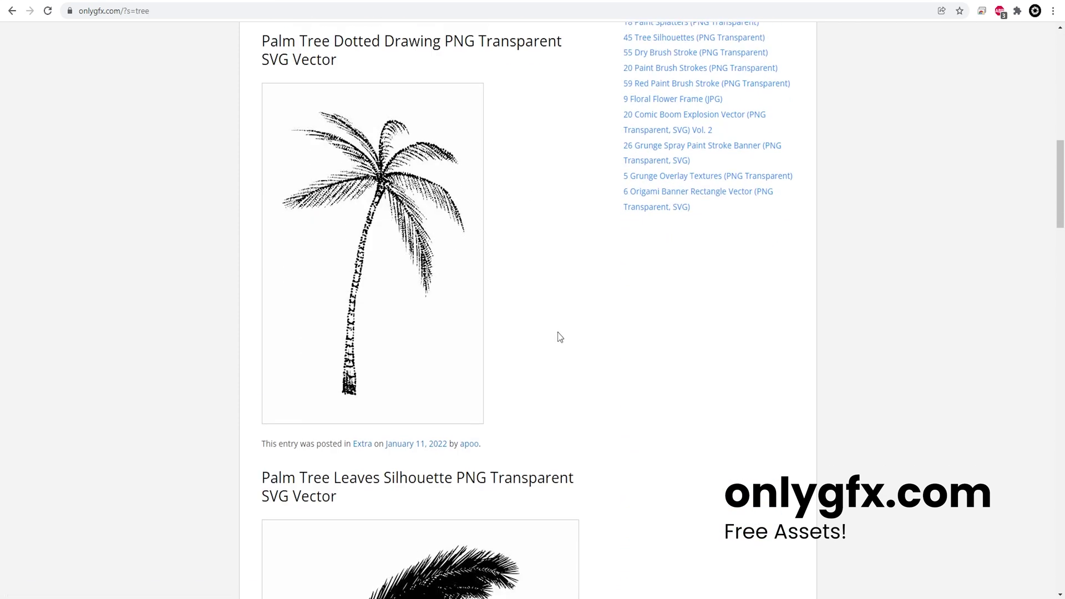
scroll(558, 331, "down", 20)
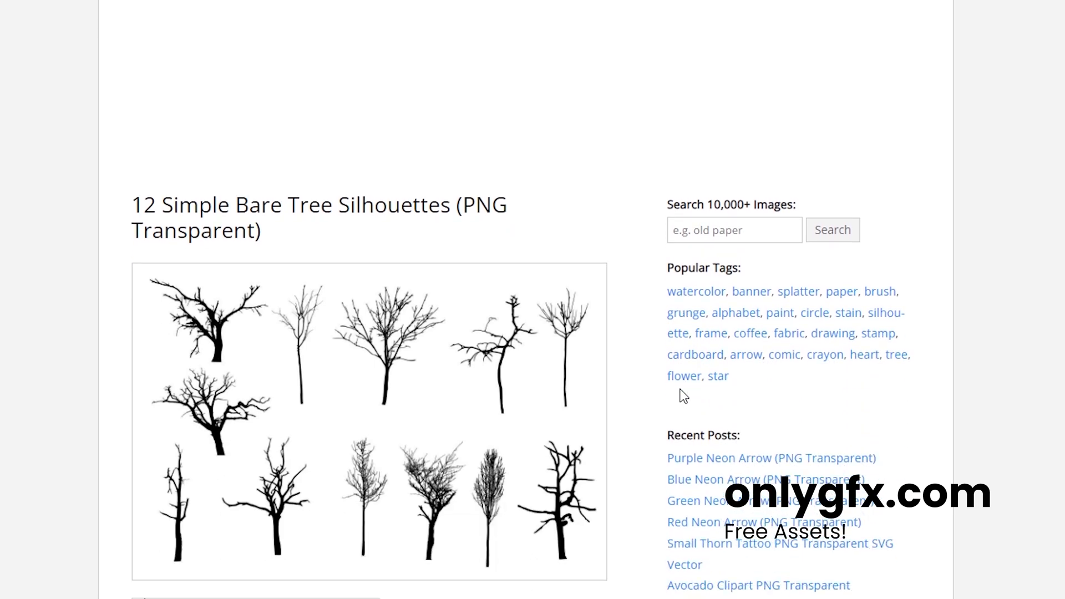
scroll(684, 396, "down", 13)
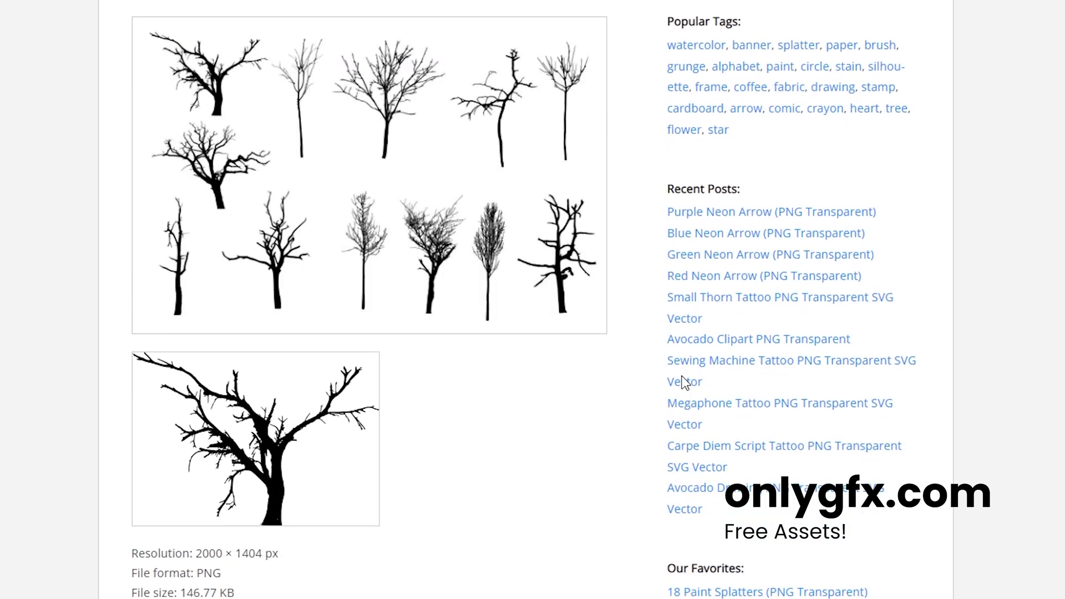
scroll(684, 384, "down", 18)
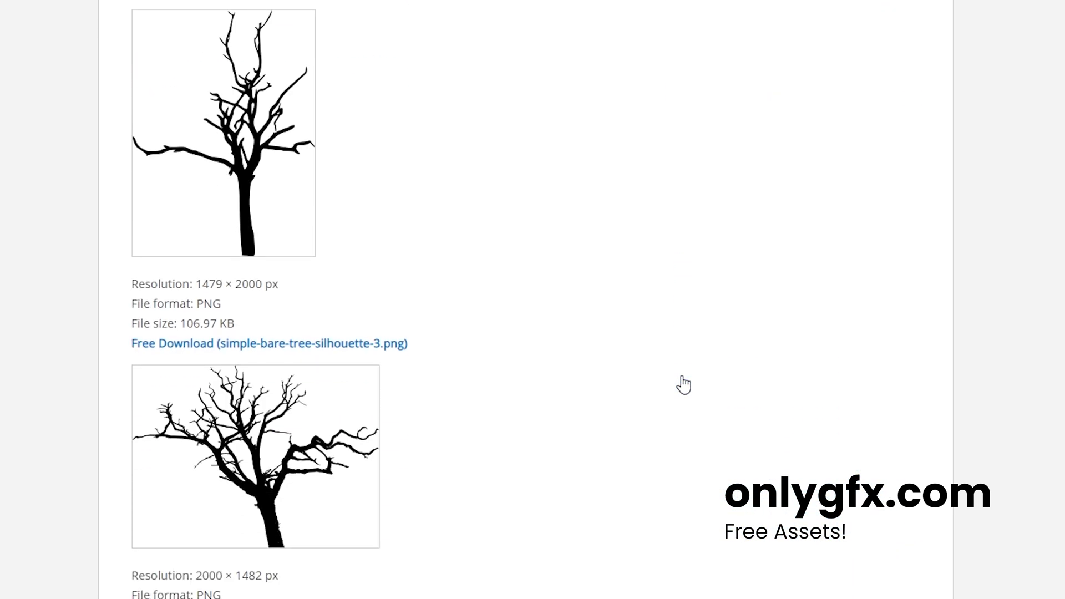
scroll(686, 383, "down", 15)
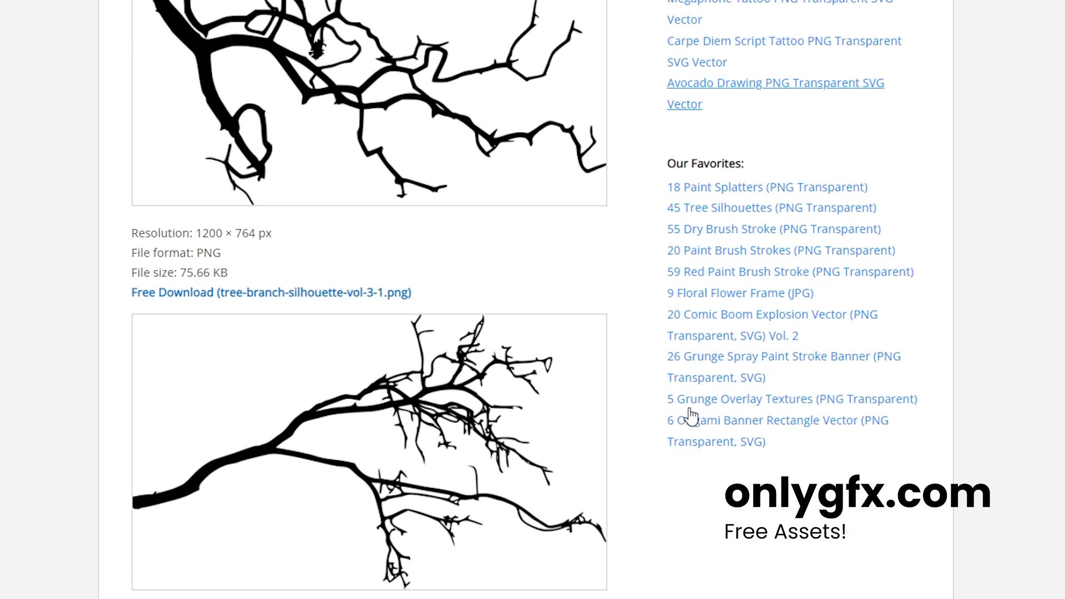
- Look through the free tree branch silhouette vol-3 PNG downloads
scroll(687, 418, "down", 12)
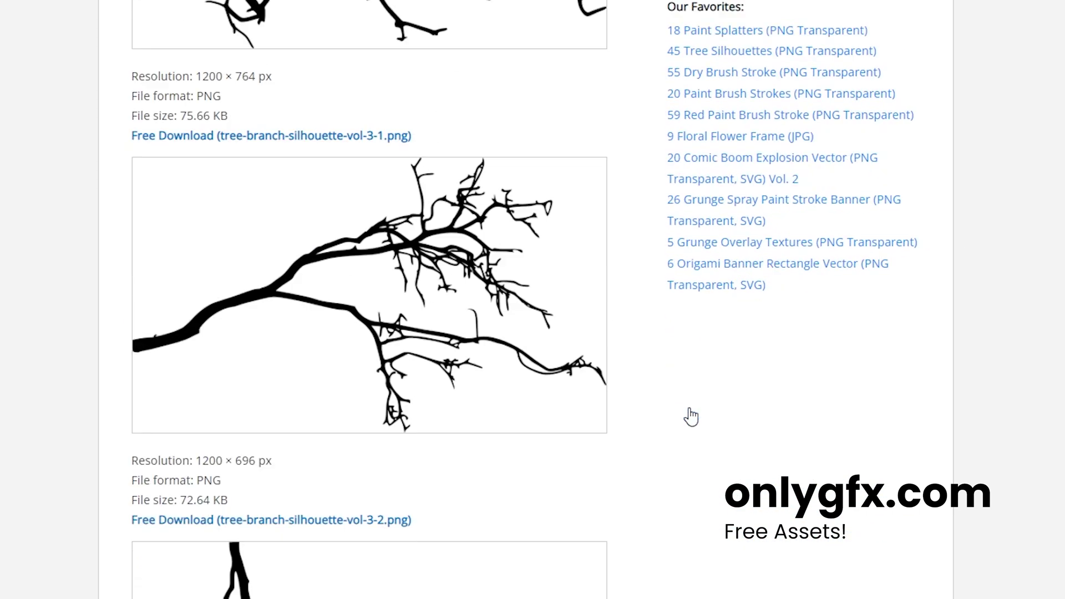
scroll(691, 417, "down", 16)
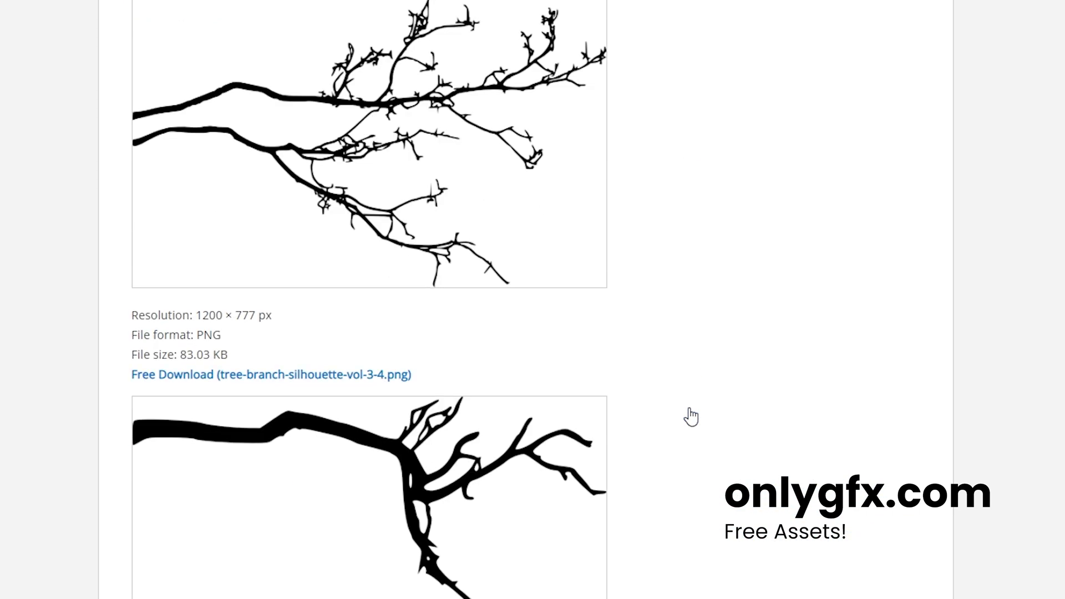
scroll(689, 408, "down", 8)
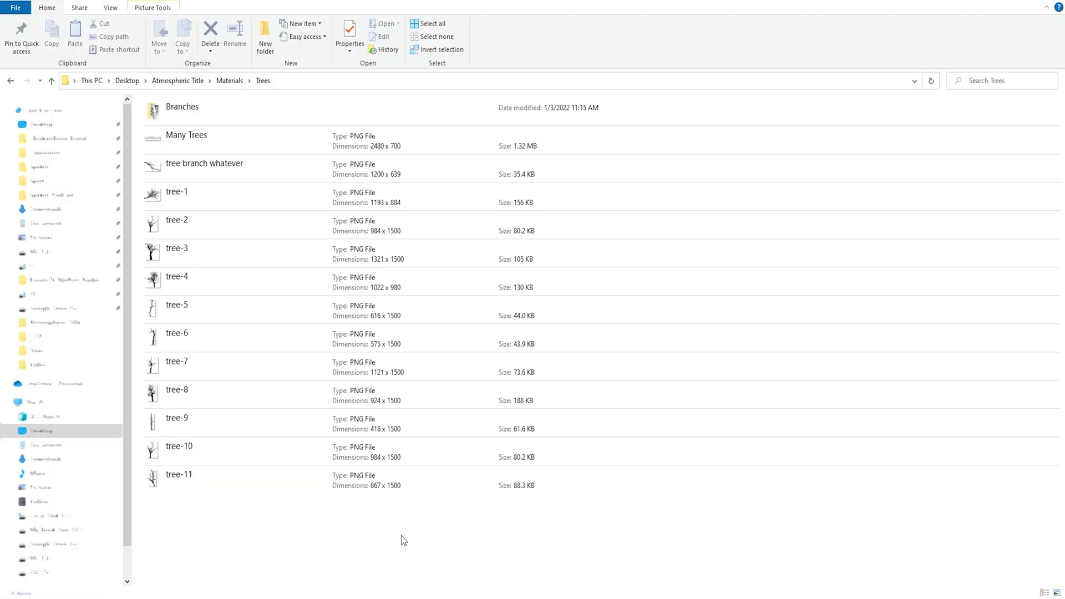
- Switch to File Explorer, review the tree PNG files in the Trees folder, and open the Branches subfolder
left_click_drag(378, 526, 285, 130)
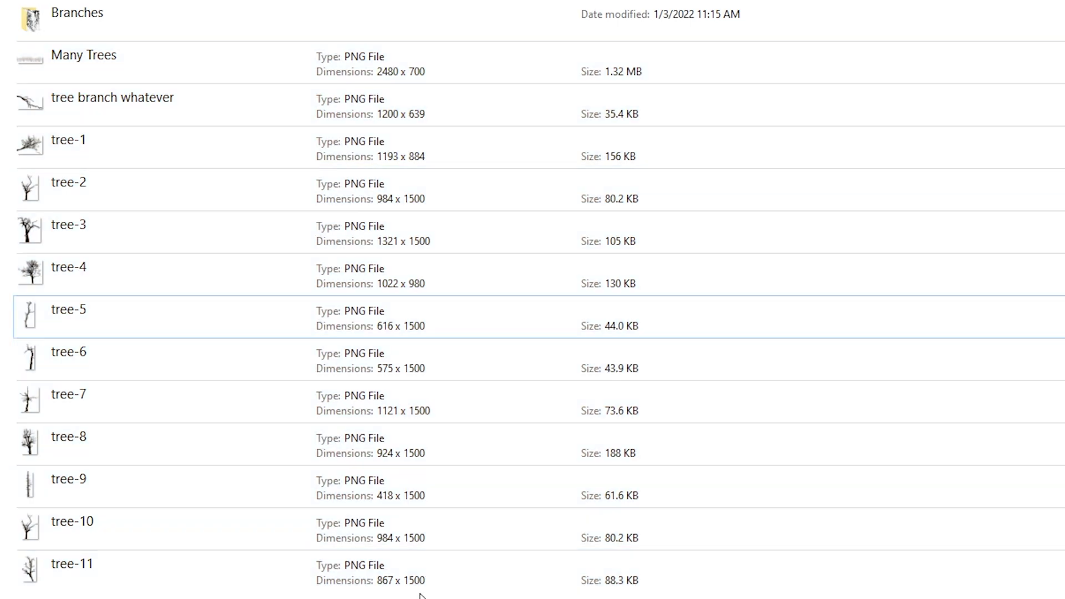
double_click(87, 22)
left_click_drag(184, 199, 660, 145)
- Inspect the branch detail of realistic tree, tree-1, tree-4, tree-11 and tree-10 up close in Photos
scroll(577, 246, "up", 2)
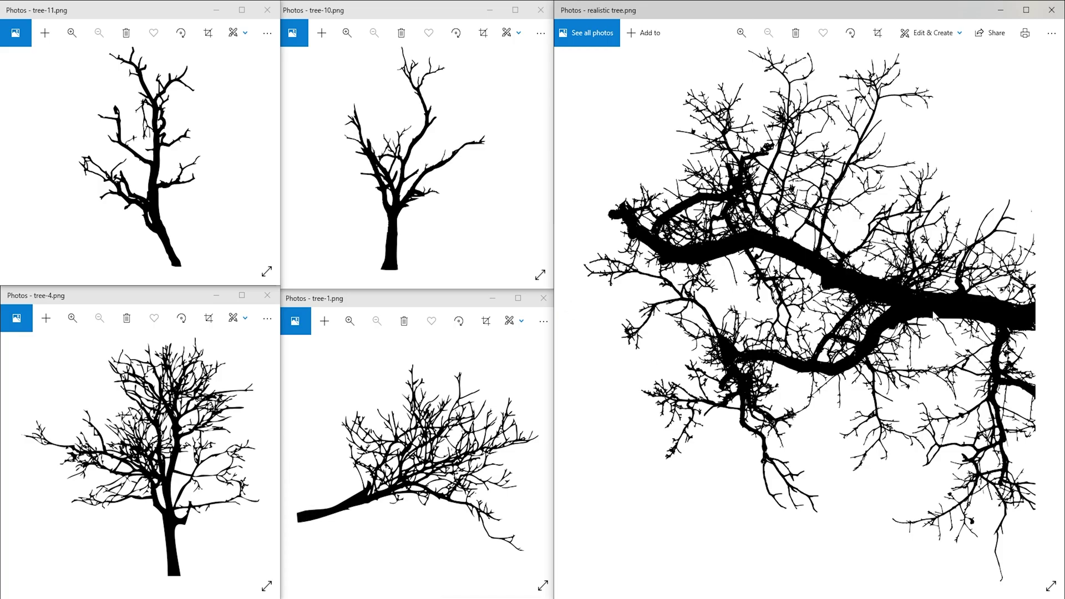
scroll(934, 314, "up", 6)
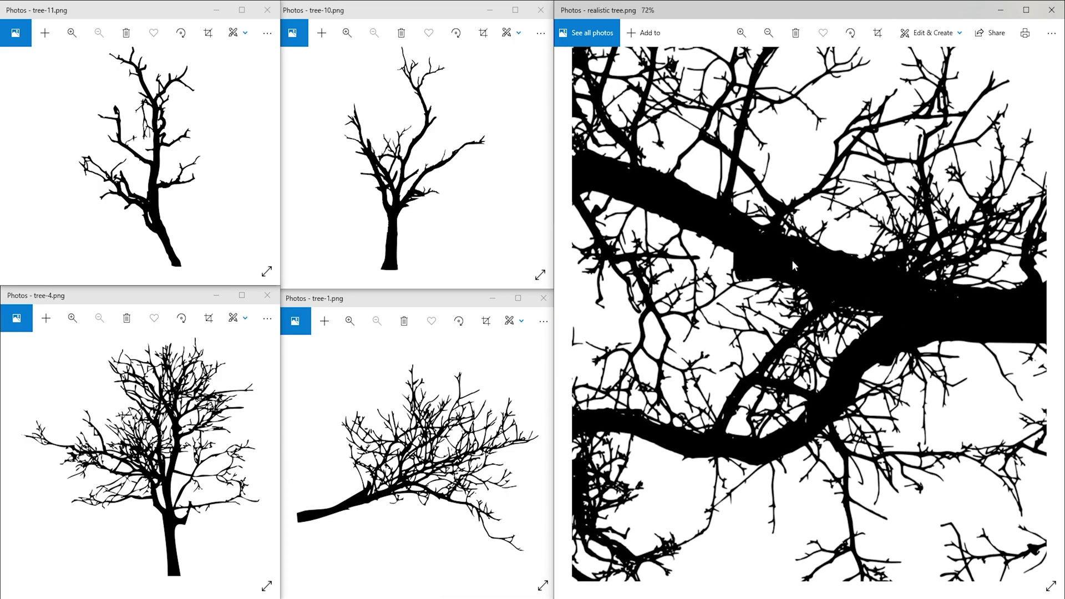
scroll(453, 458, "up", 3)
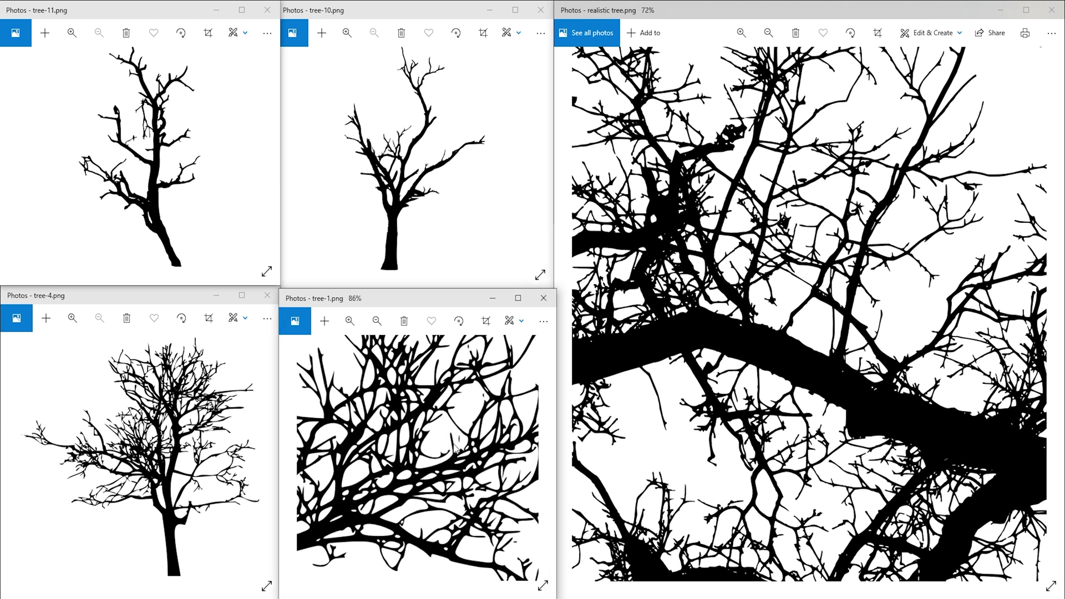
scroll(170, 453, "up", 4)
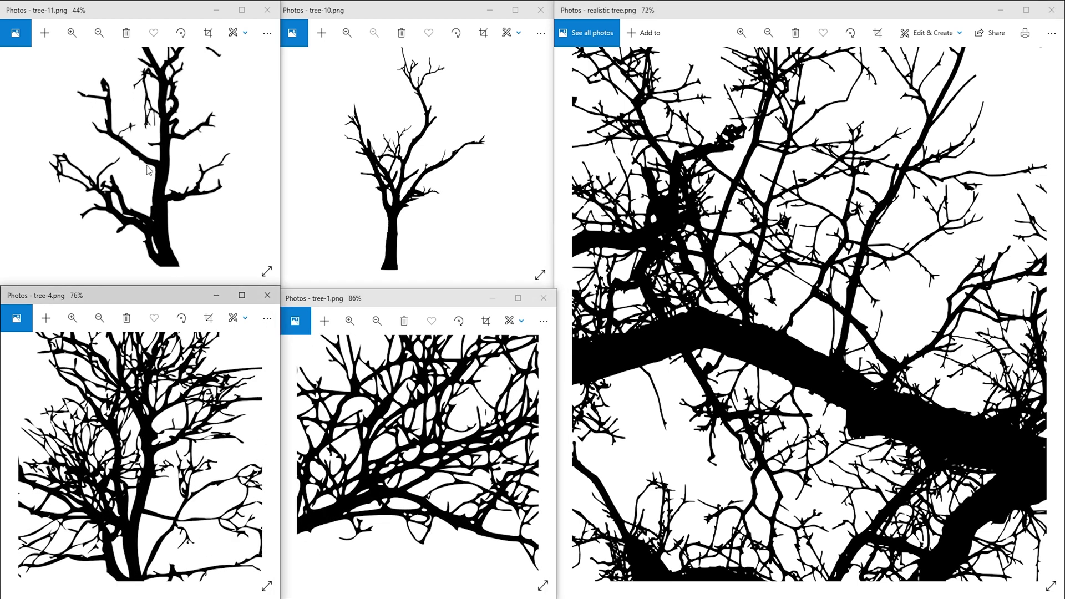
scroll(145, 177, "up", 1)
scroll(432, 180, "up", 2)
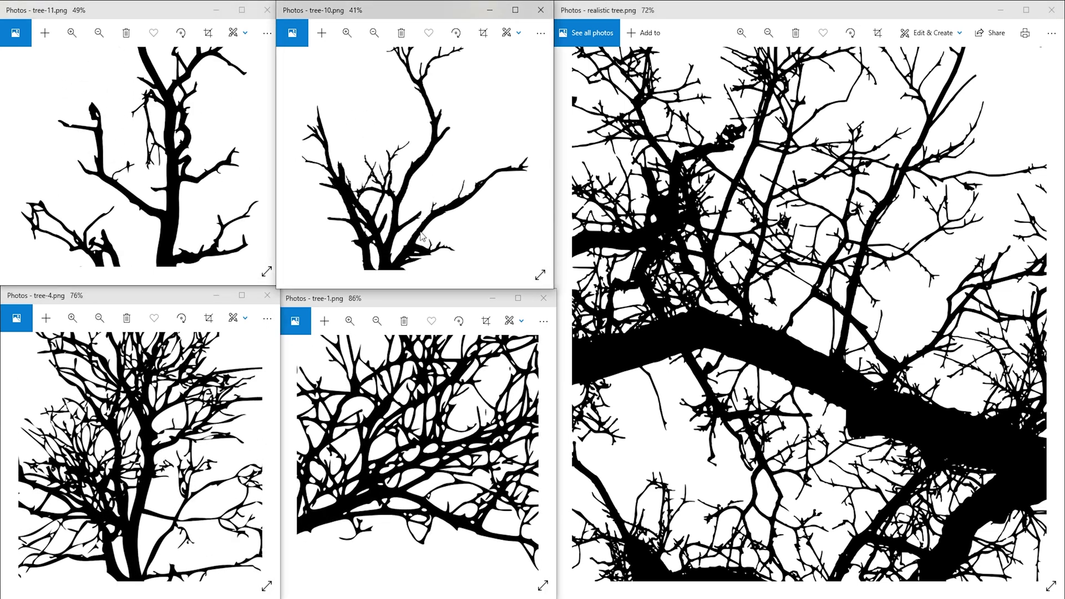
scroll(416, 455, "up", 2)
scroll(190, 438, "up", 2)
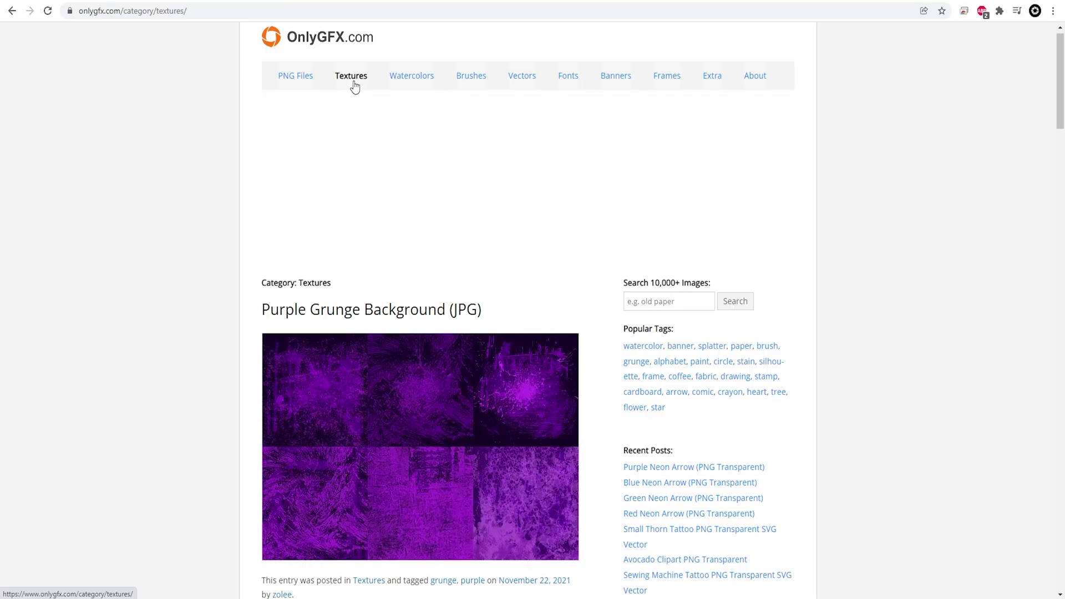
- Switch back to OnlyGFX and open its Brushes category after the Textures page
left_click(480, 88)
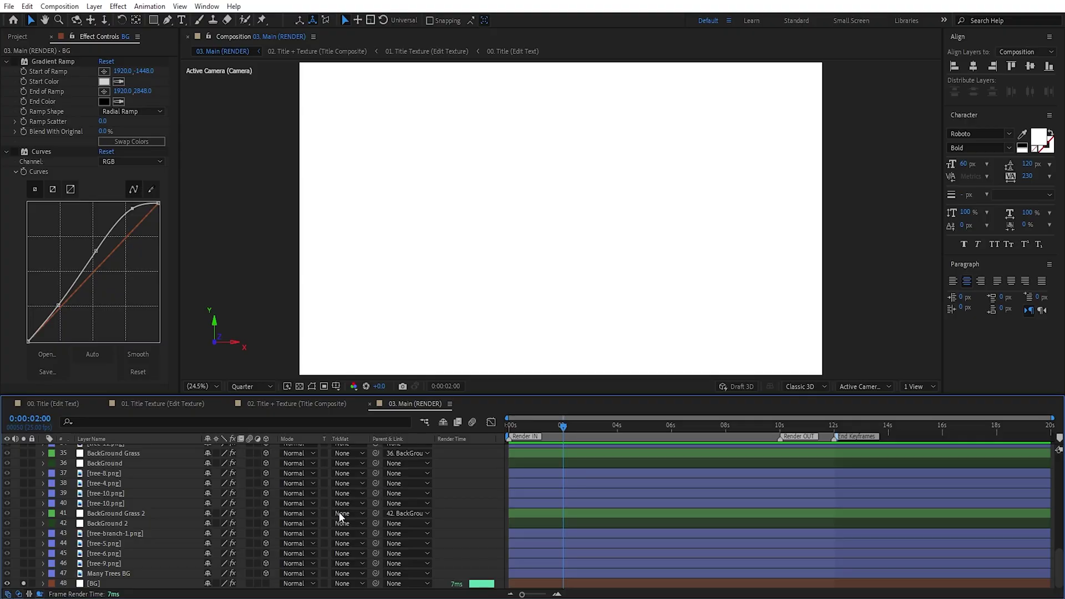
- Switch to After Effects and enable the Gradient Ramp effect on the BG layer of the 03. Main (RENDER) composition
left_click(150, 588)
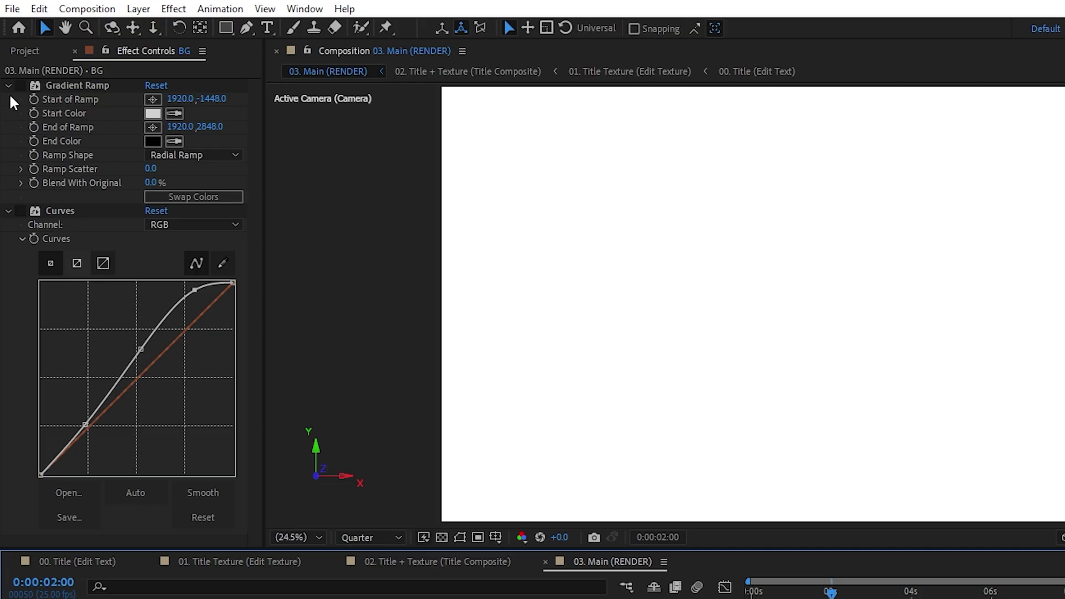
left_click(14, 60)
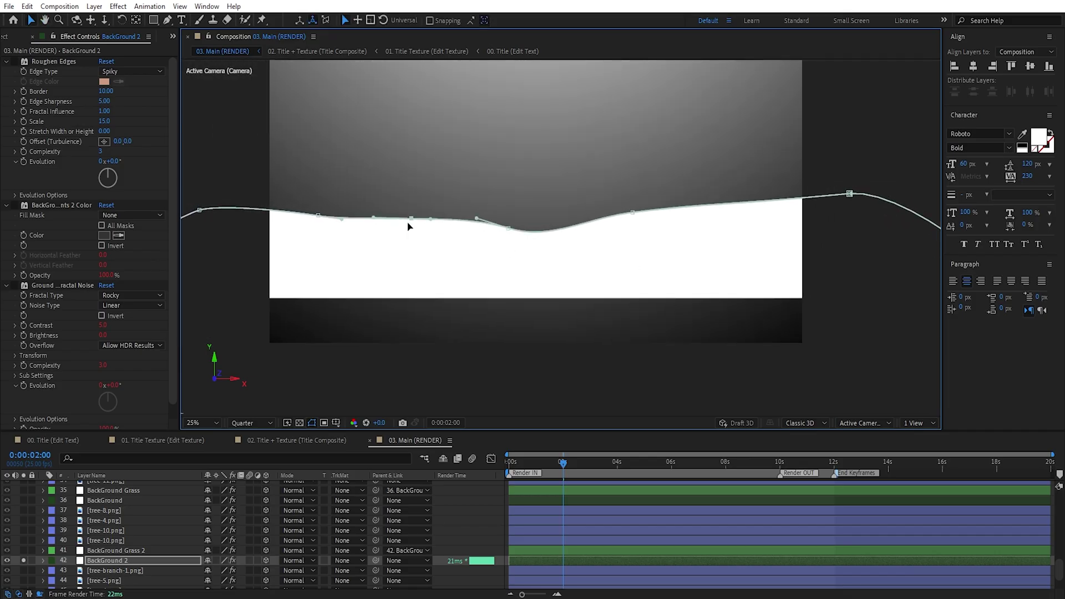
- Reshape the hill contour of the BackGround 2 mask and enable the layer's Roughen Edges and color fill effects
left_click_drag(411, 218, 405, 215)
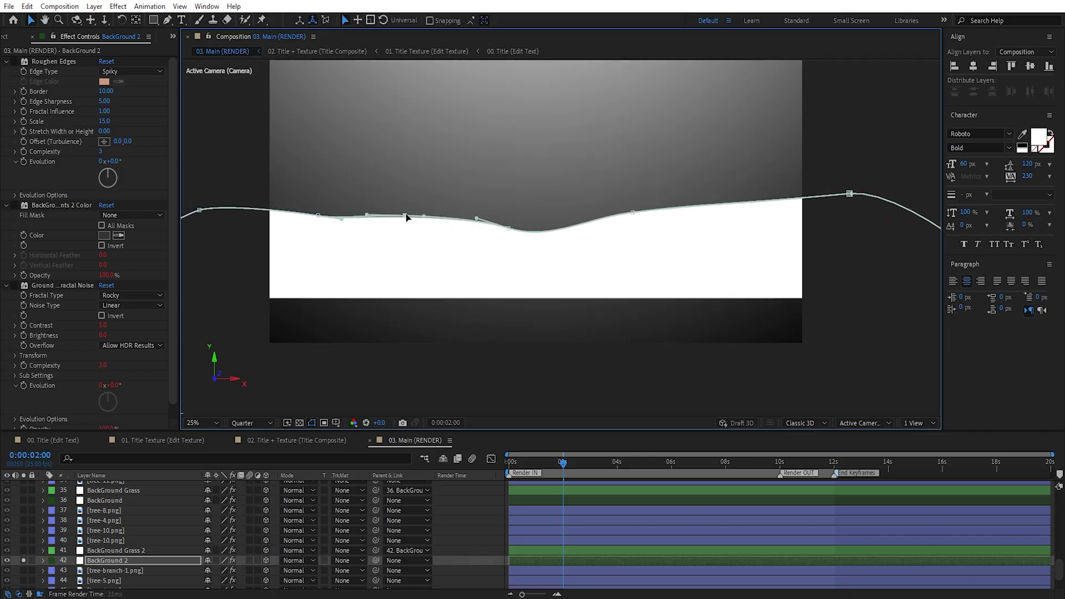
left_click(509, 228)
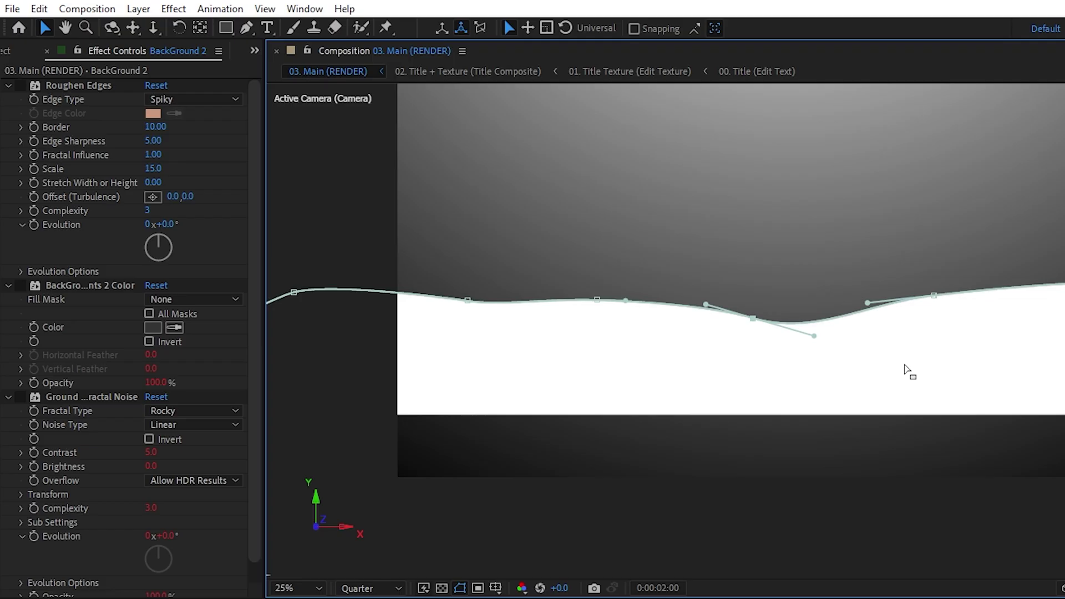
left_click(21, 85)
key("period")
left_click(460, 588)
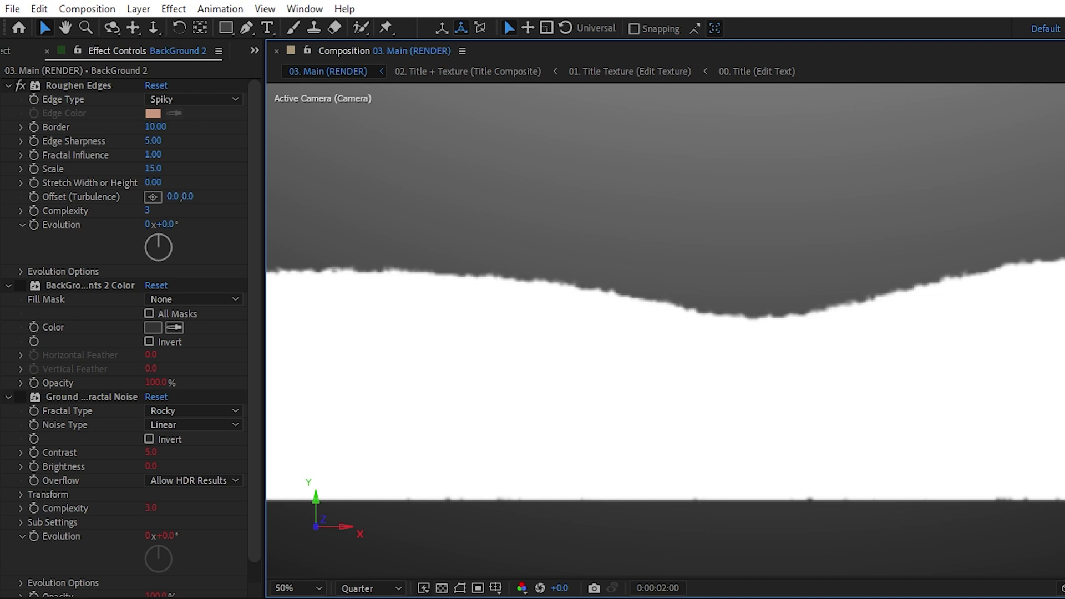
left_click(20, 285)
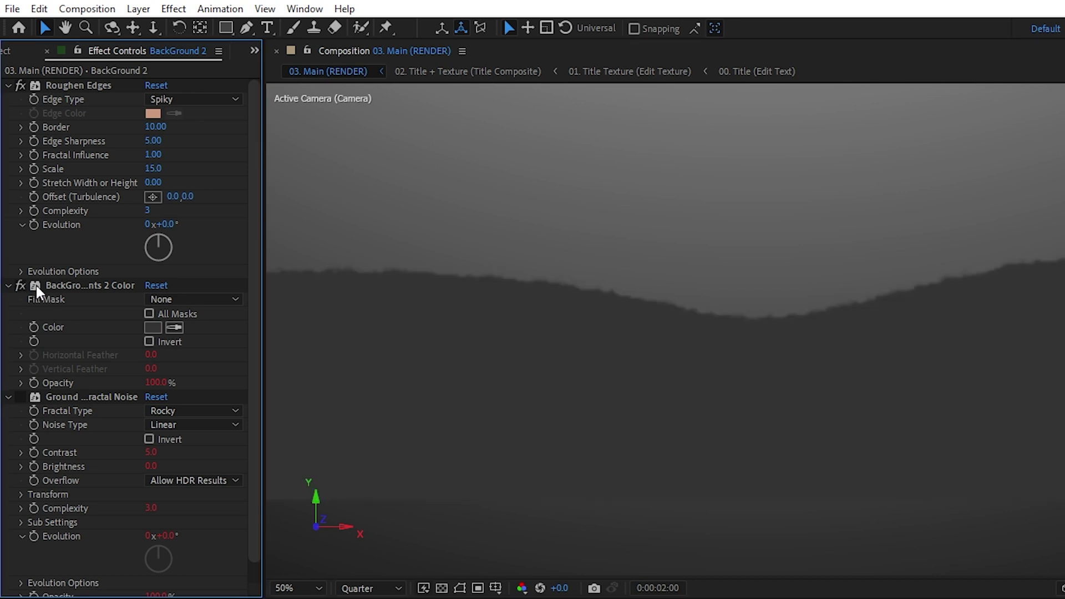
- Place Grass.png in the composition, scale it to 31%, and position it along the hill's upper edge
left_click(11, 50)
left_click_drag(69, 246, 777, 348)
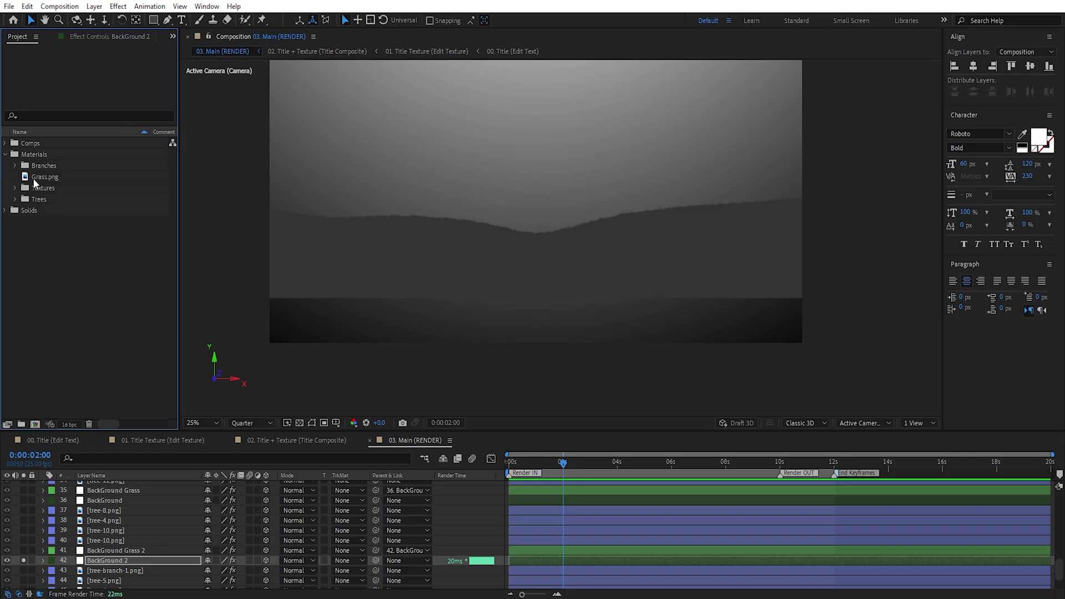
left_click_drag(527, 253, 527, 252)
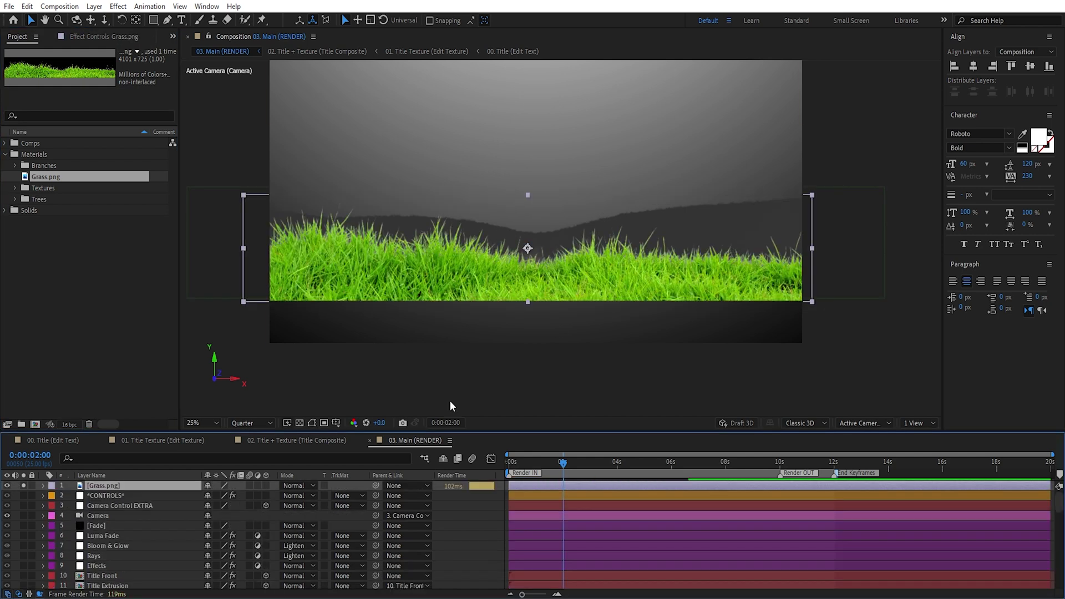
key("s")
left_click_drag(222, 496, 184, 496)
left_click_drag(481, 232, 437, 208)
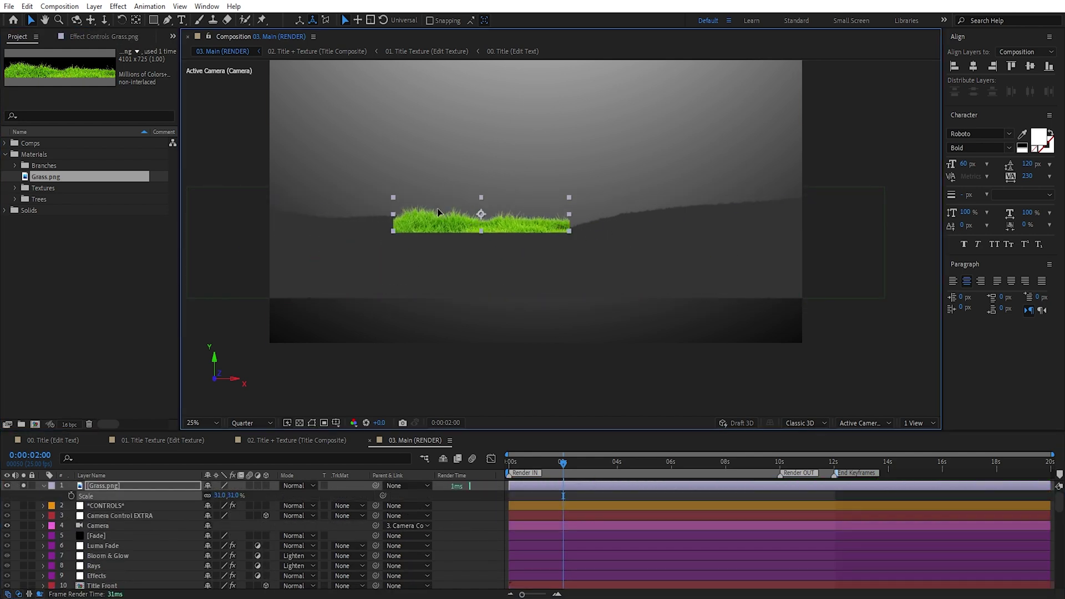
- Add puppet pins across the Grass.png strip and bend it to follow the curve of the background hill
key("ctrl+p")
key("period")
left_click(316, 211)
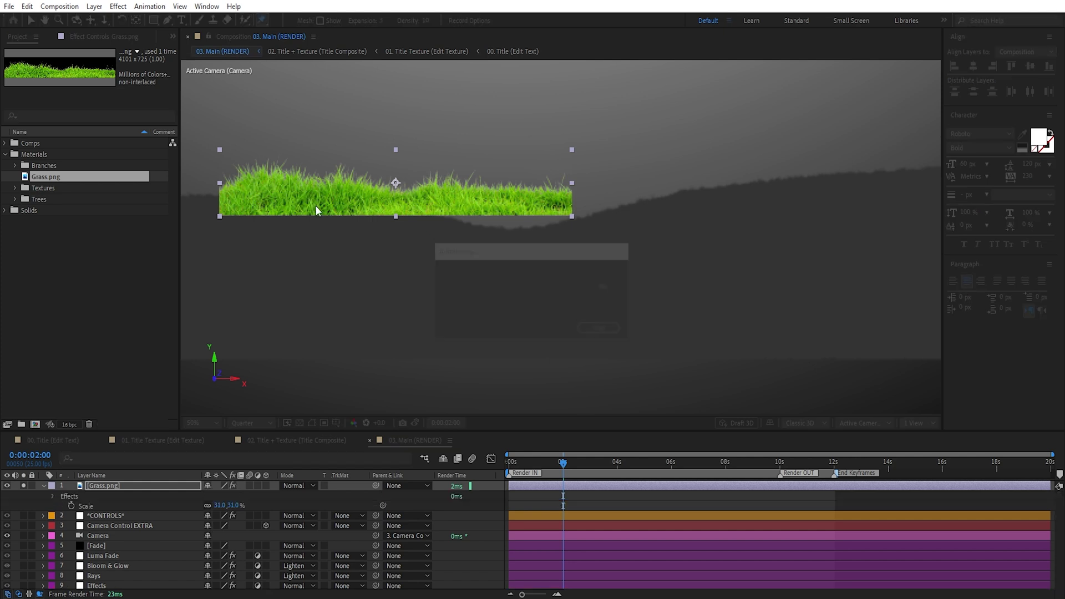
left_click_drag(453, 203, 456, 220)
left_click_drag(344, 194, 351, 191)
left_click_drag(254, 197, 261, 189)
left_click_drag(554, 201, 558, 214)
left_click_drag(456, 221, 456, 223)
left_click(138, 487)
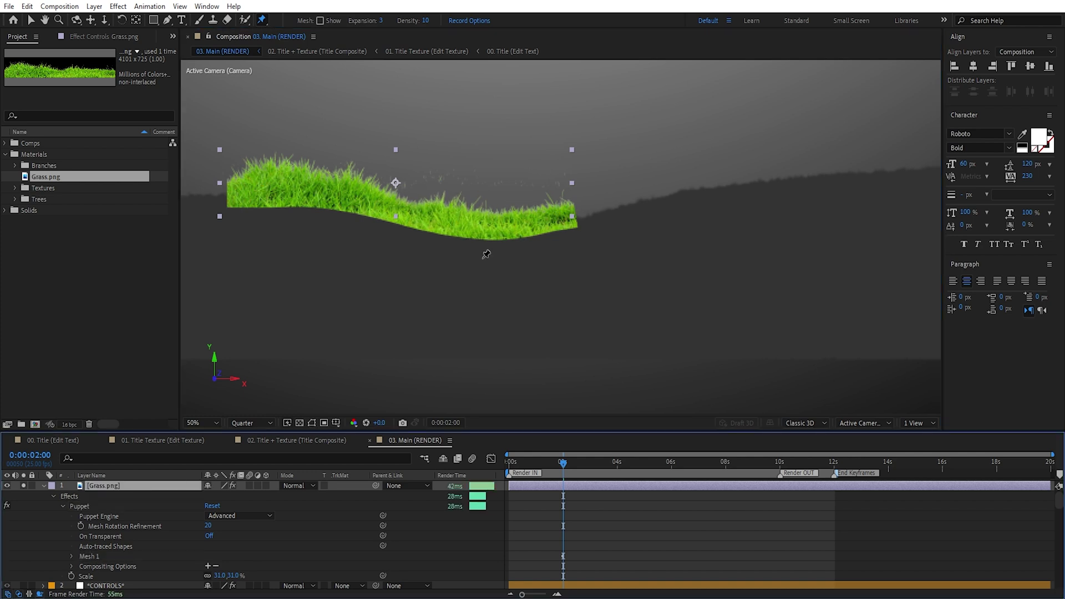
key("comma")
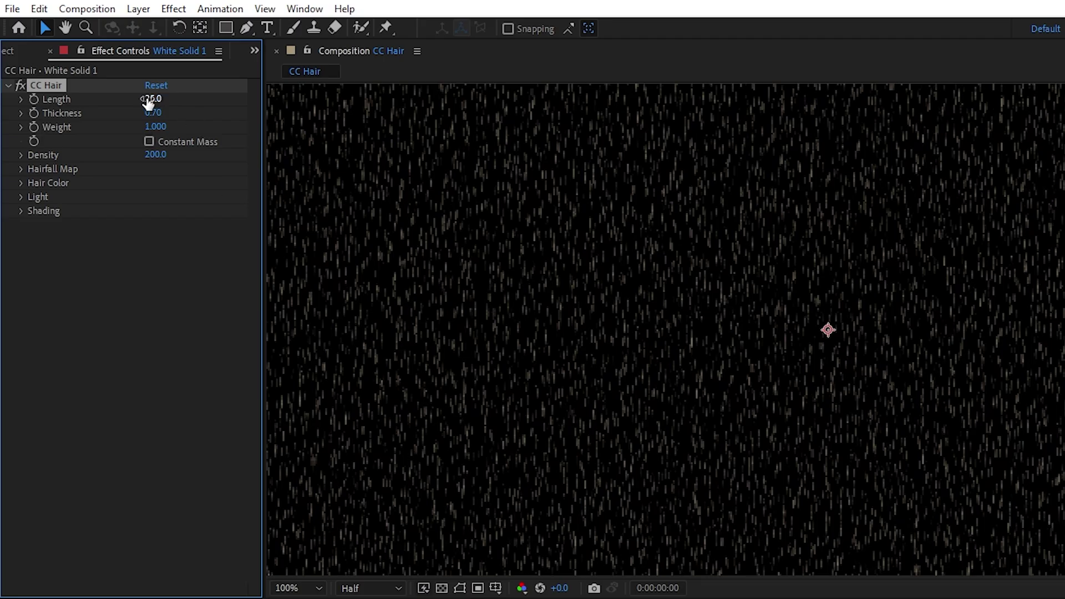
- Set the CC Hair effect on White Solid 1 to length 48 and thickness 0.73, and lower its density
left_click_drag(148, 100, 3, 154)
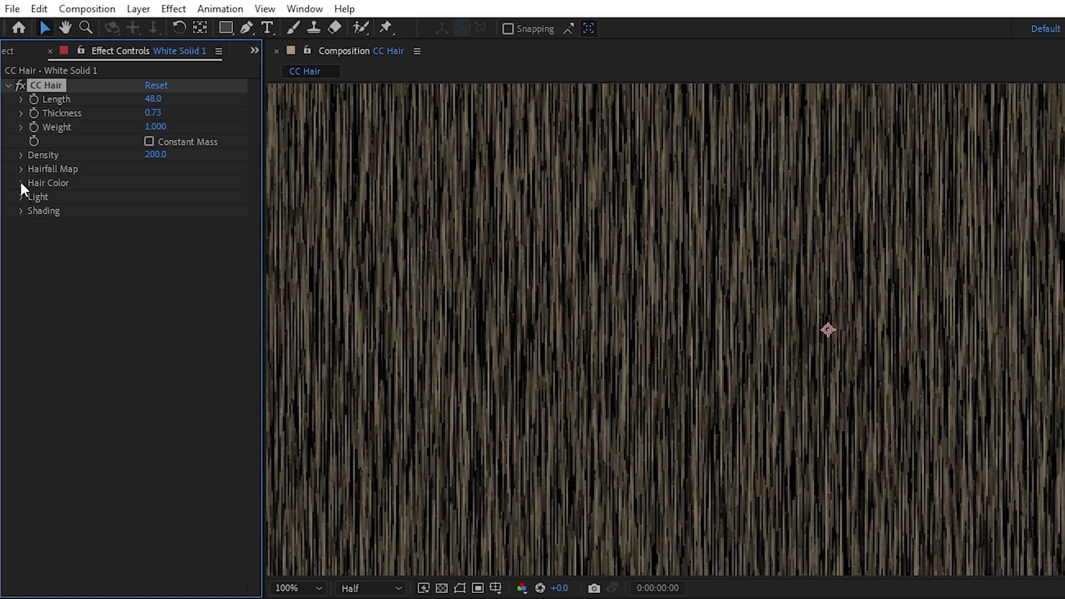
scroll(775, 388, "down", 2)
left_click_drag(154, 155, 106, 161)
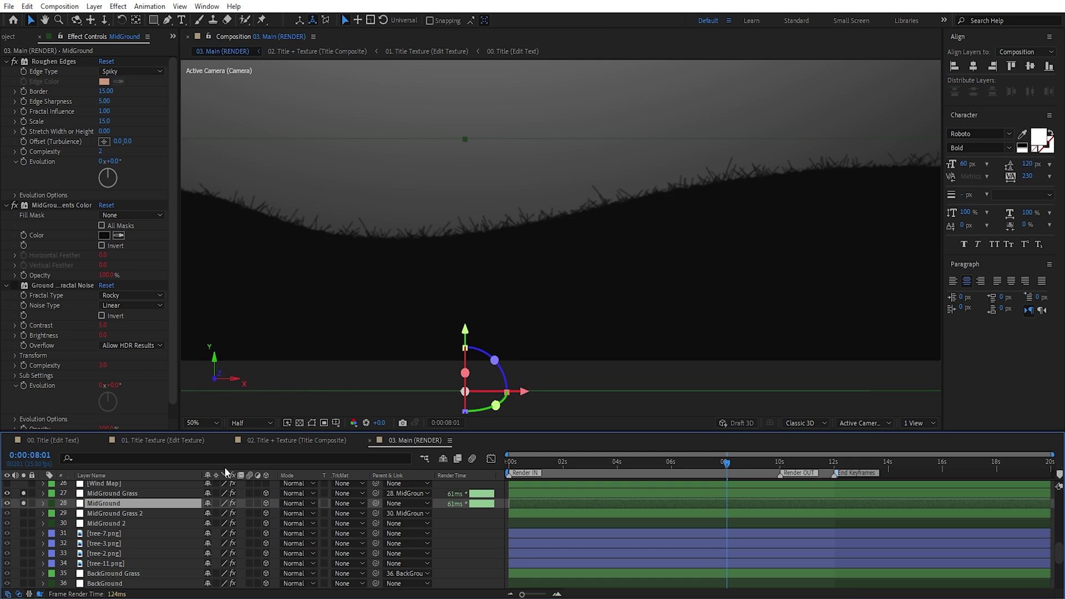
- Unsolo the MidGround layer so only its grass displays, and select the MidGround Grass layer
left_click_drag(642, 294, 499, 302)
key("v")
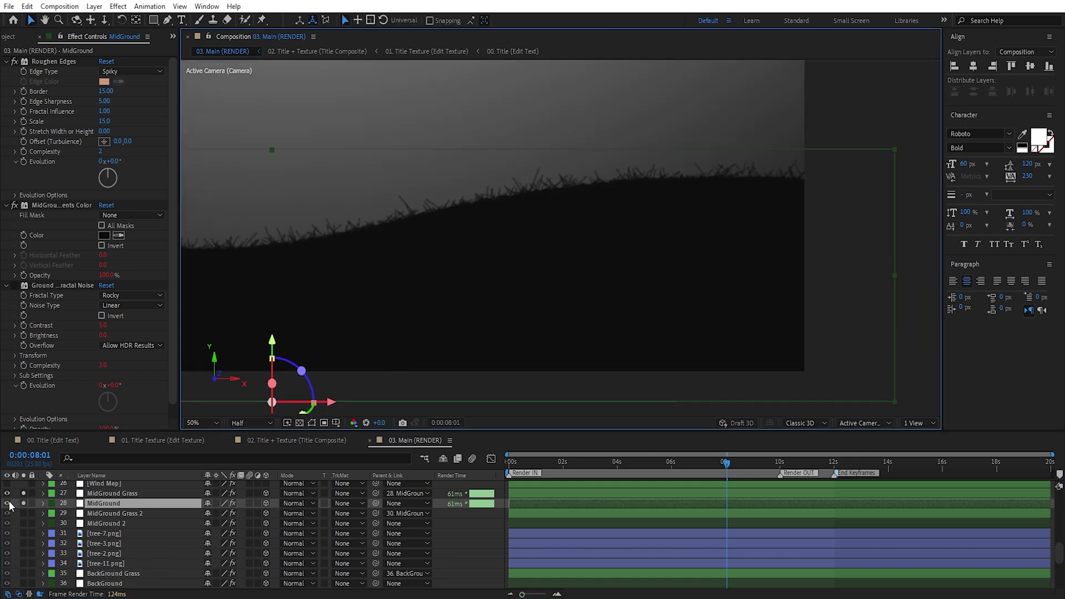
left_click(23, 503)
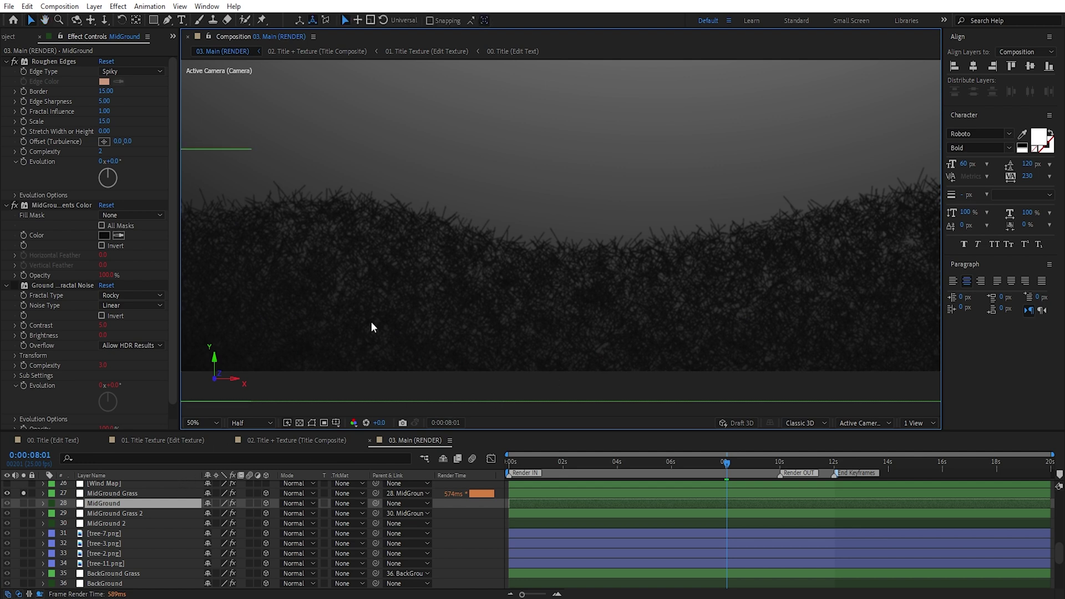
left_click(323, 258)
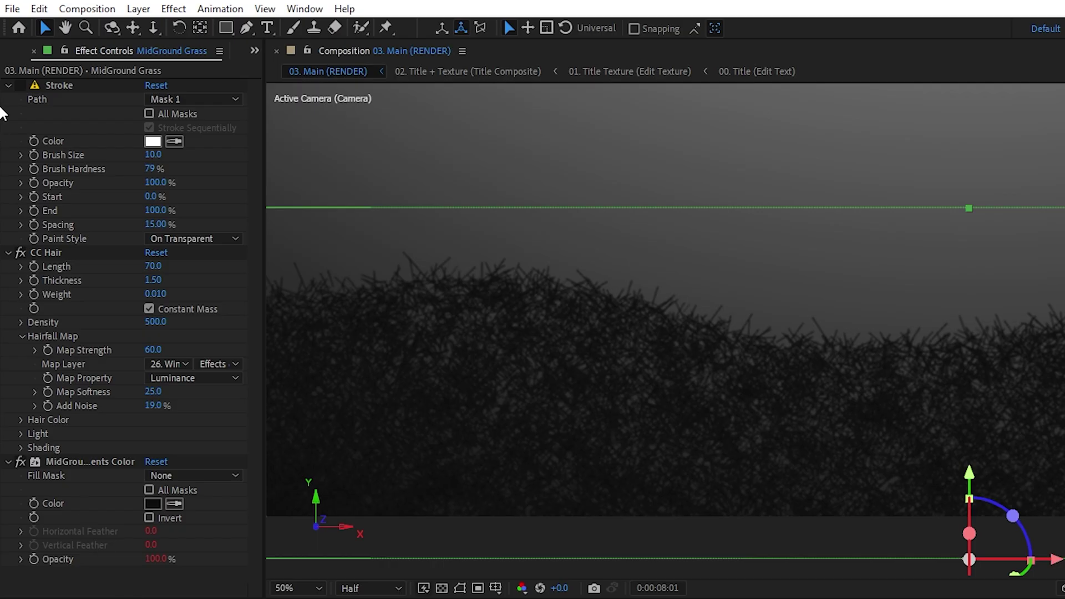
- Enable the Stroke effect on MidGround Grass and toggle CC Hair to compare the plain stroke with the grass, leaving both on
left_click(20, 83)
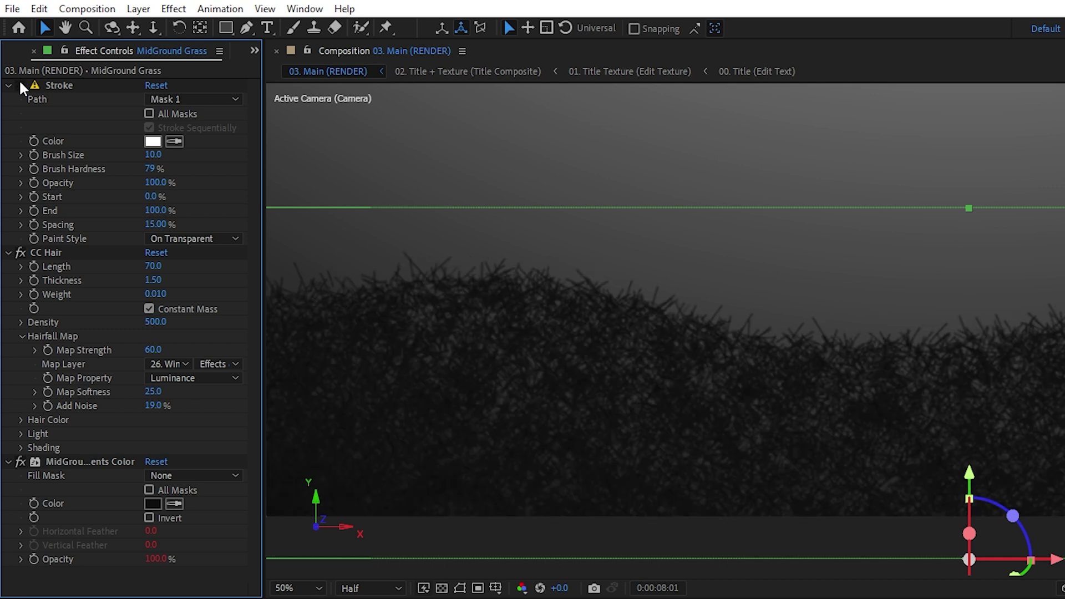
left_click(20, 253)
left_click(20, 86)
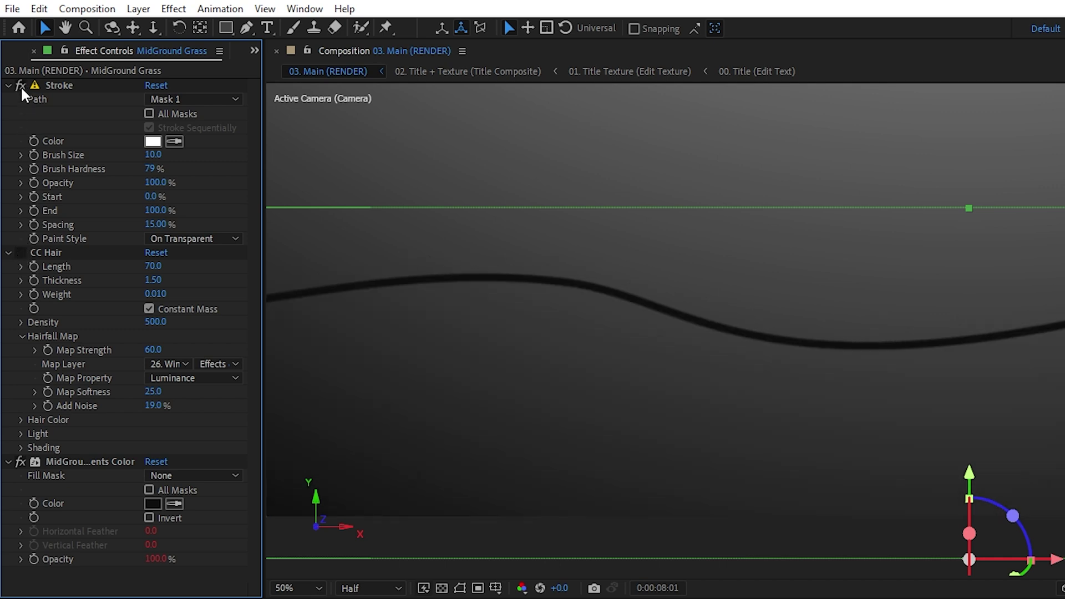
left_click(20, 253)
left_click(20, 253)
left_click(20, 253)
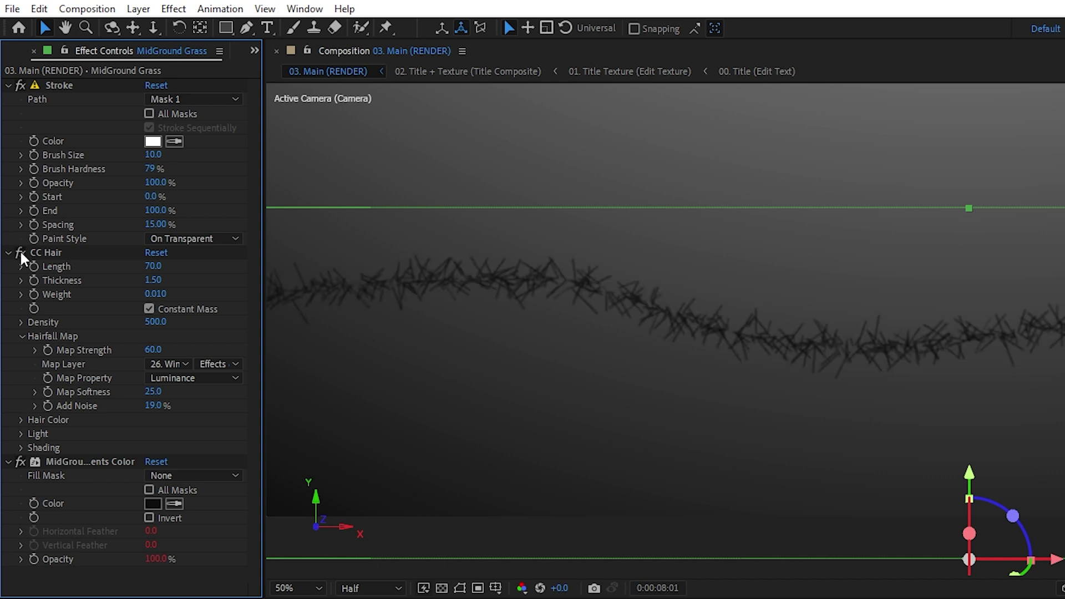
- Try a Stroke Brush Size of 20.2 on MidGround Grass, and undo the change
left_click_drag(153, 156, 198, 160)
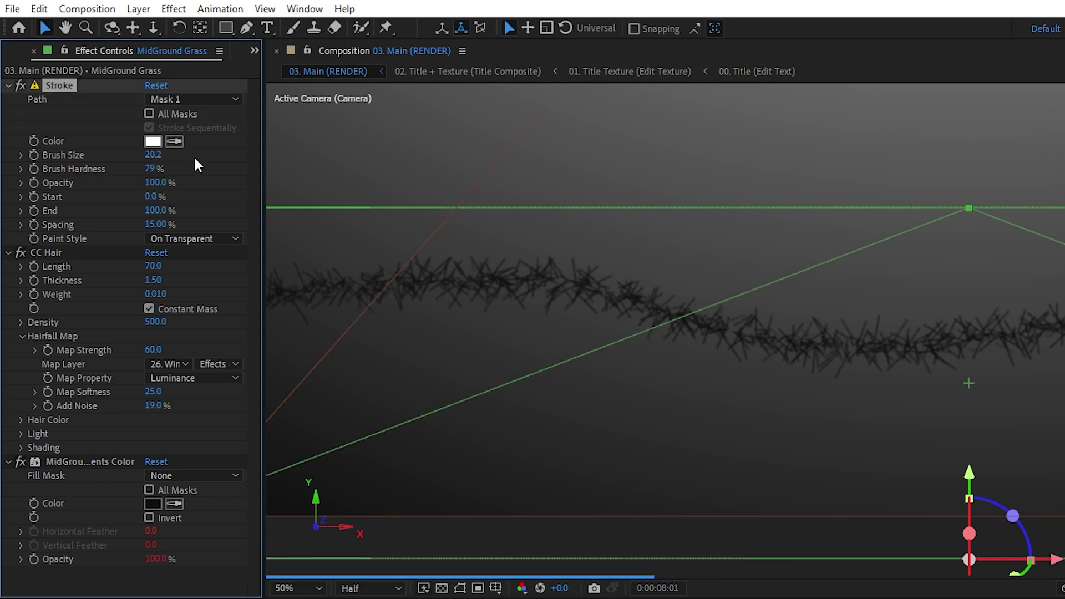
key("ctrl+z")
key("ctrl+z")
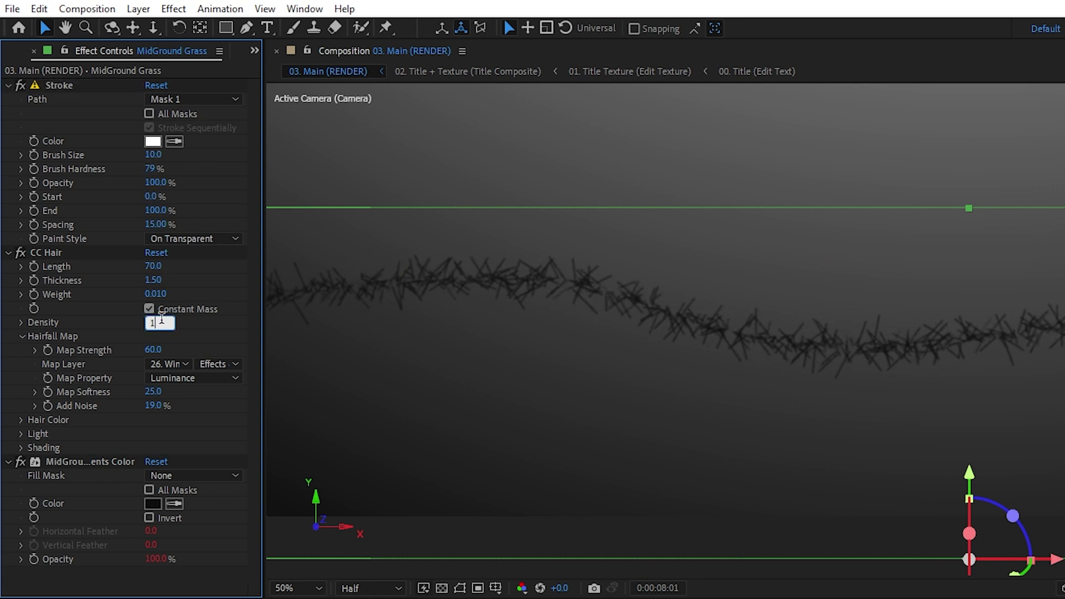
- Set the CC Hair Density on MidGround Grass to 1000, and select the Fractal Noise effect on the Wind Map layer
key("Return")
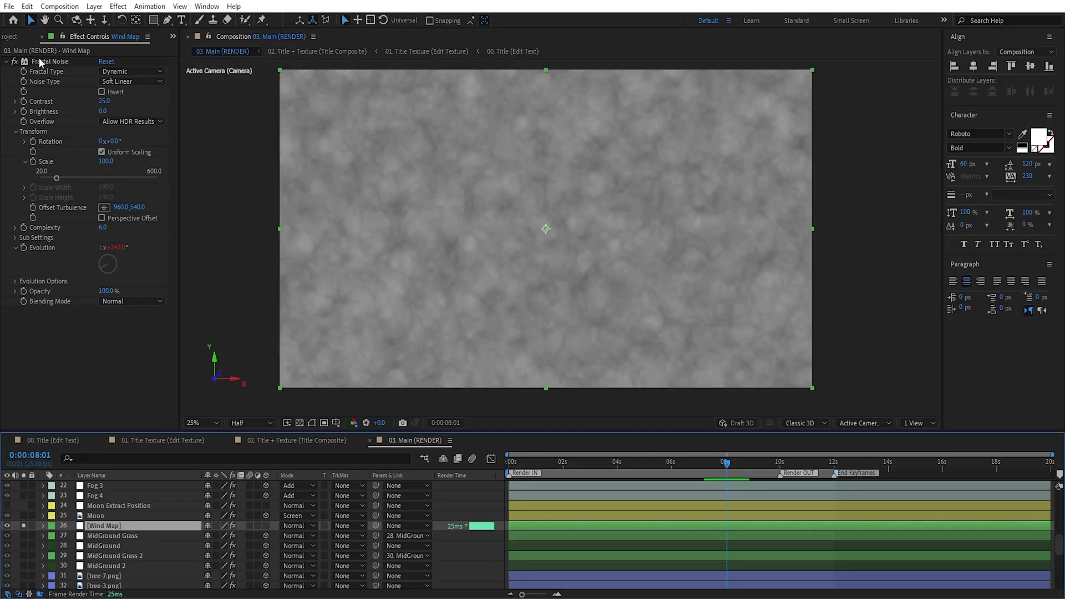
left_click(41, 62)
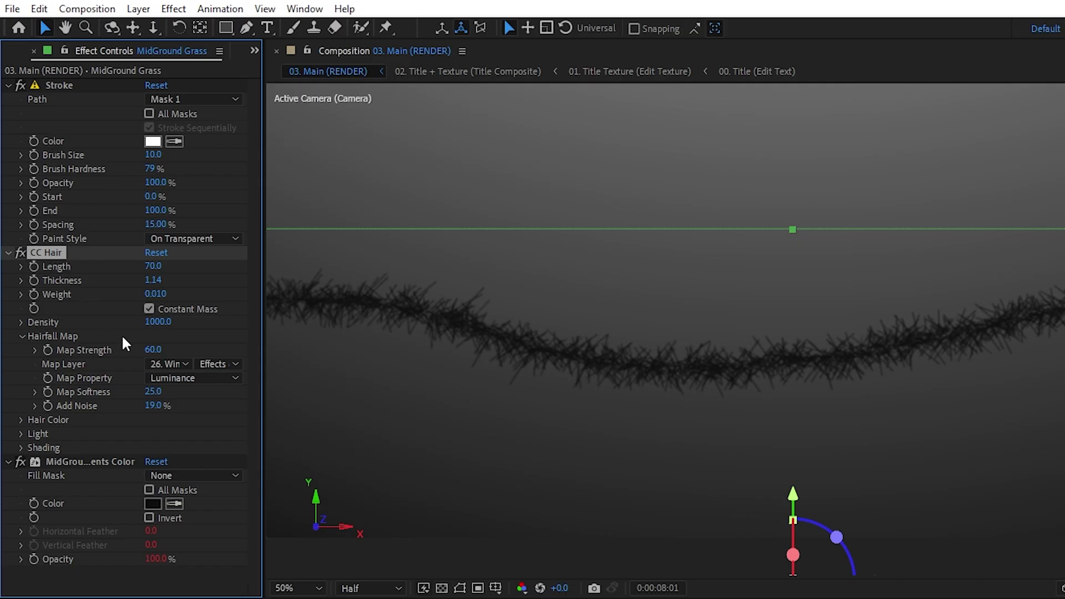
- Use the Wind Map layer with its effects as the CC Hair hairfall map on MidGround Grass, with Luminance as the map property
left_click(113, 248)
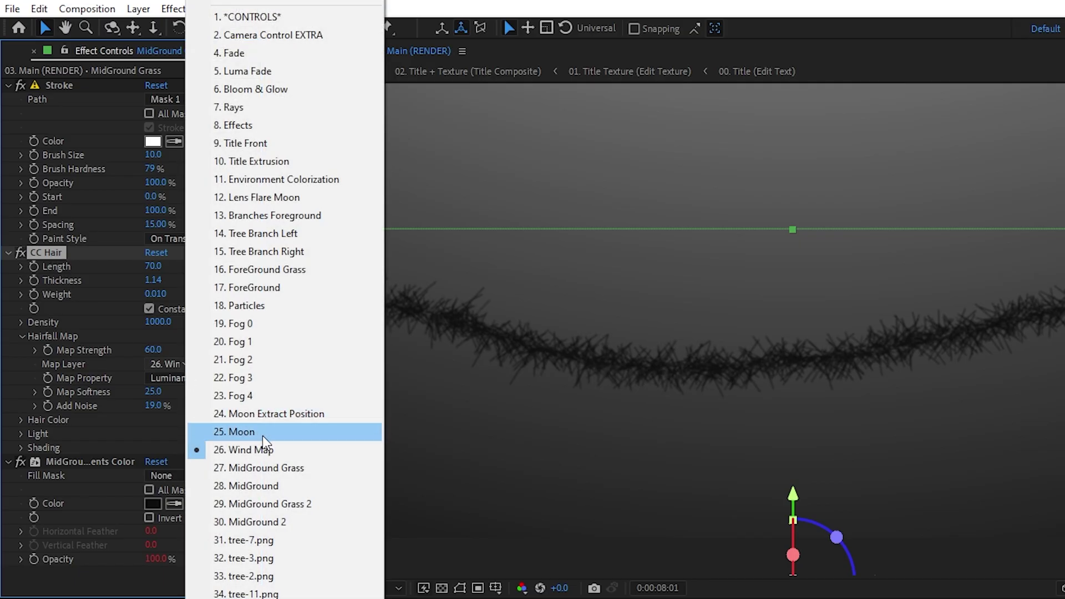
left_click(274, 447)
left_click(233, 364)
left_click(242, 420)
left_click(208, 376)
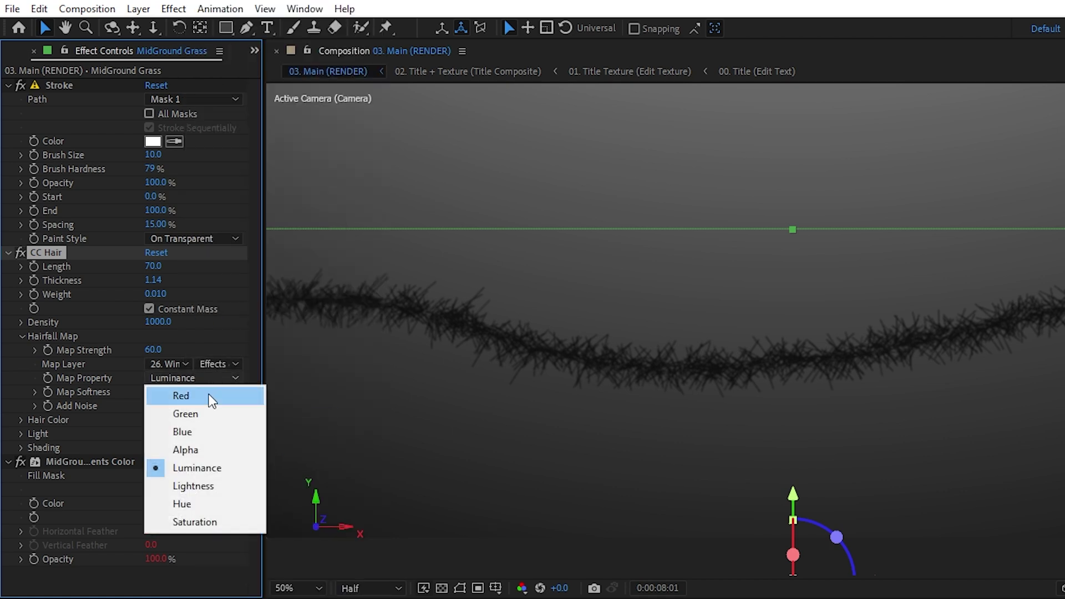
left_click(213, 468)
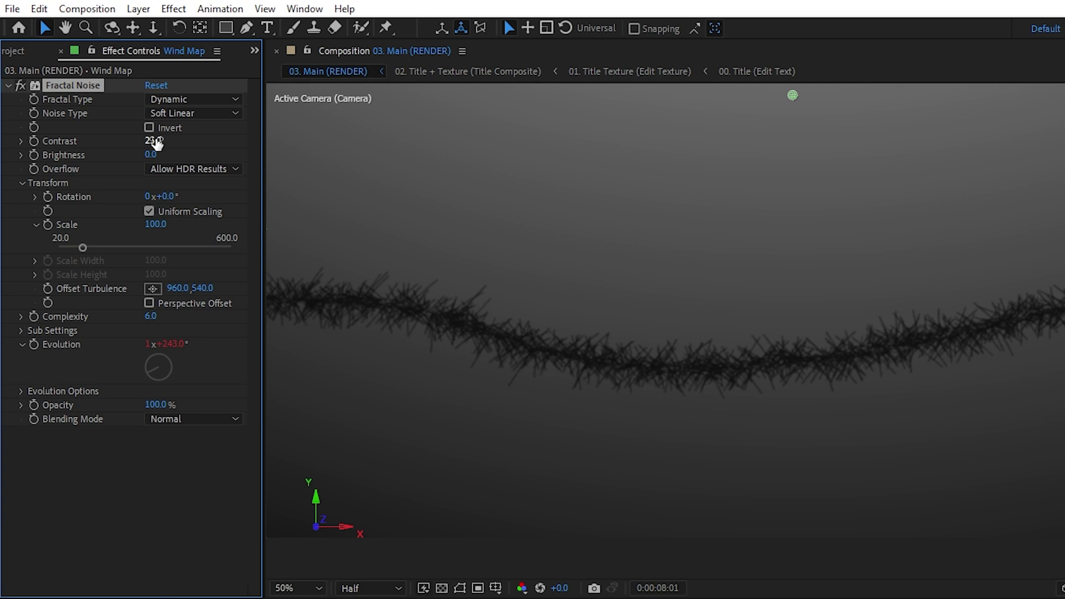
- Review the Wind Map layer's Fractal Noise contrast and its Evolution expression time*75
left_click(220, 149)
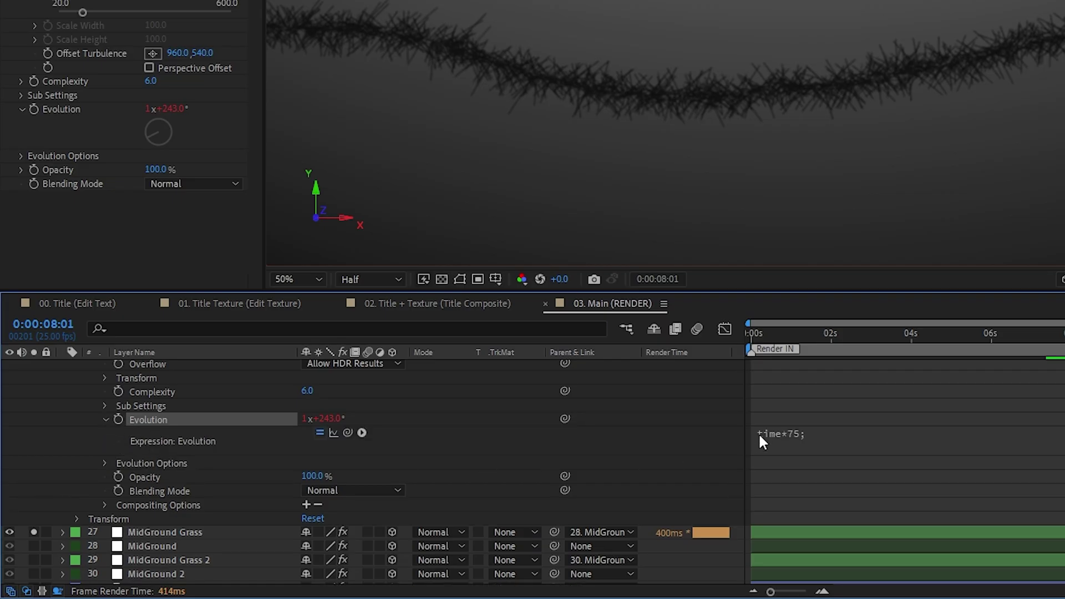
left_click(812, 434)
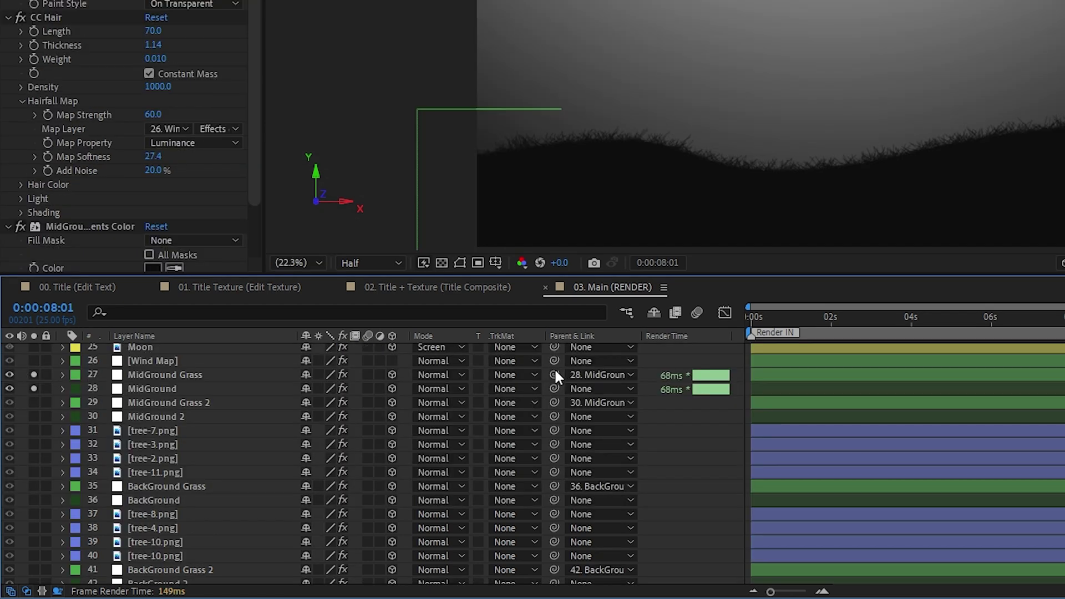
- Parent the MidGround Grass layer to the MidGround layer
left_click_drag(555, 374, 161, 388)
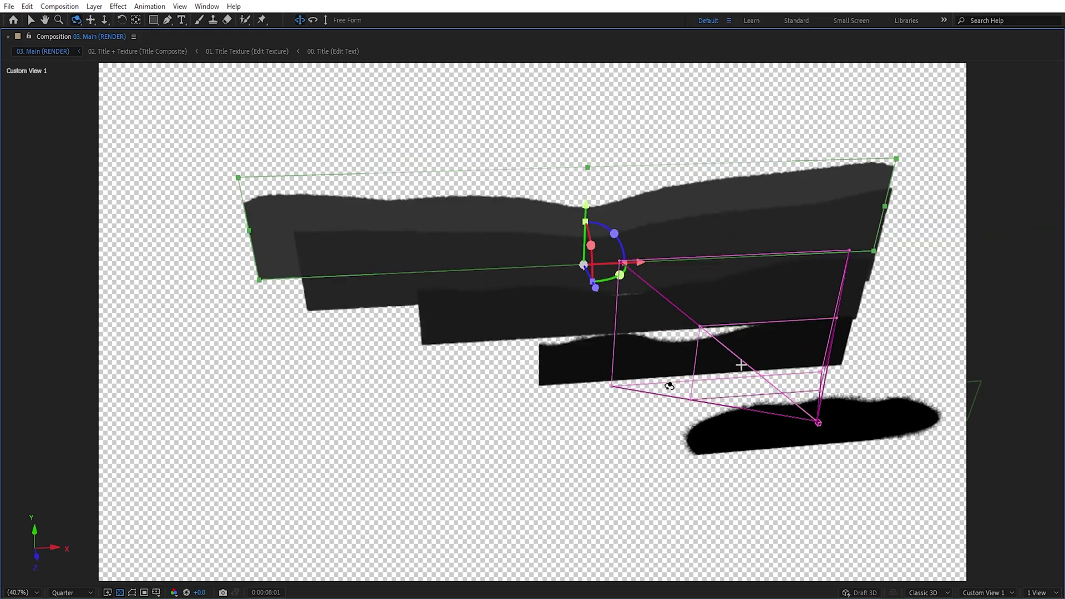
- Examine the depth spacing of the ground layers from a custom 3D angle, and return to the active camera view
mouse_move(673, 383)
left_mouse_down()
mouse_move(669, 397)
mouse_move(694, 387)
mouse_move(675, 387)
left_mouse_up()
key("F12")
key("v")
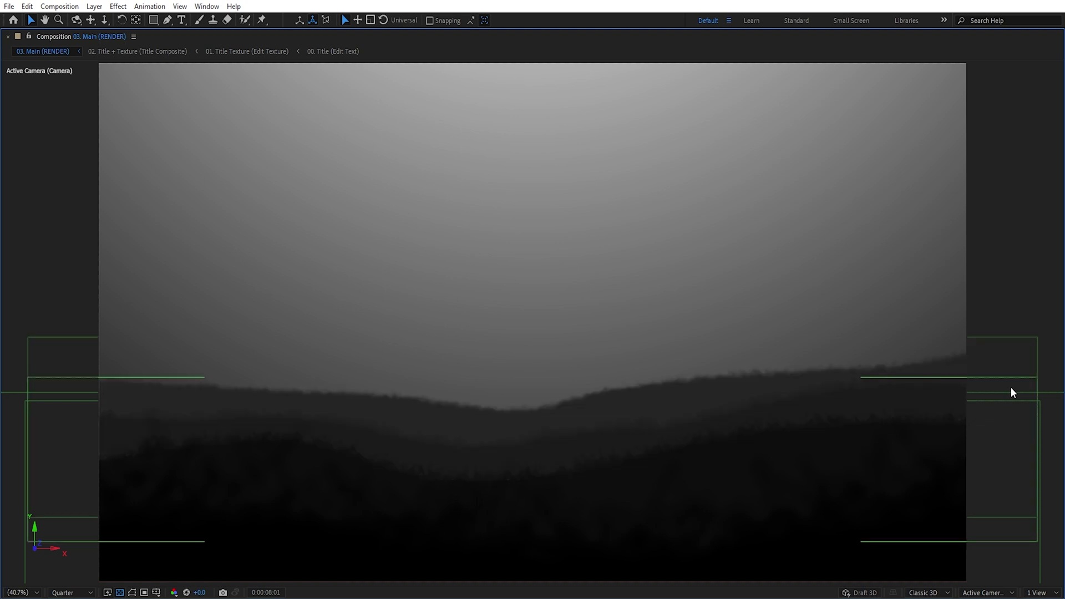
left_click(1011, 388)
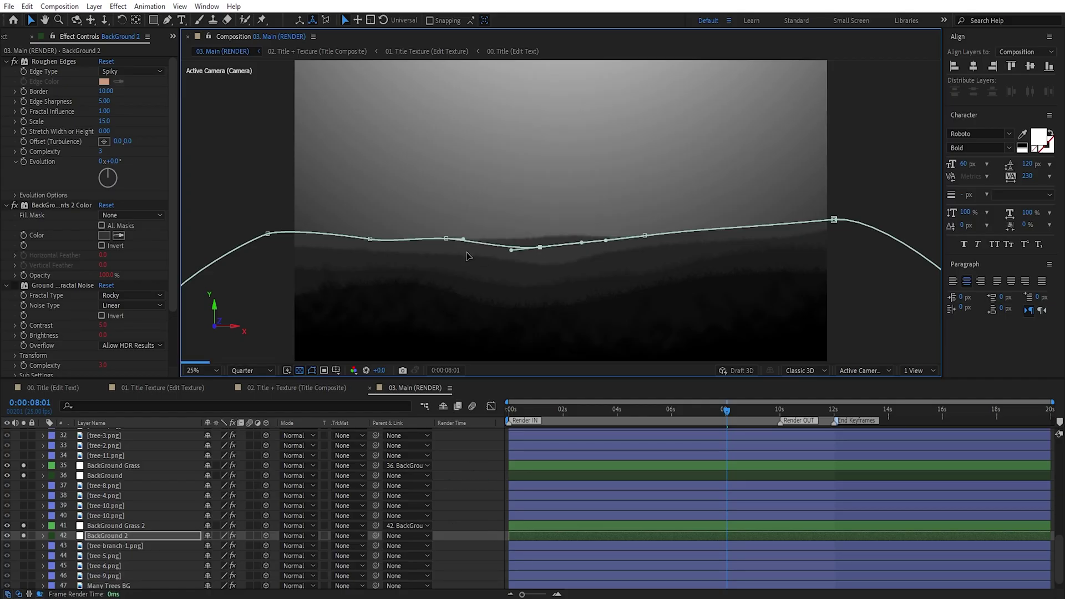
- Raise the hill crest of the BackGround 2 mask and shift the valley point beside it
left_click_drag(447, 239, 446, 230)
left_click_drag(540, 247, 547, 245)
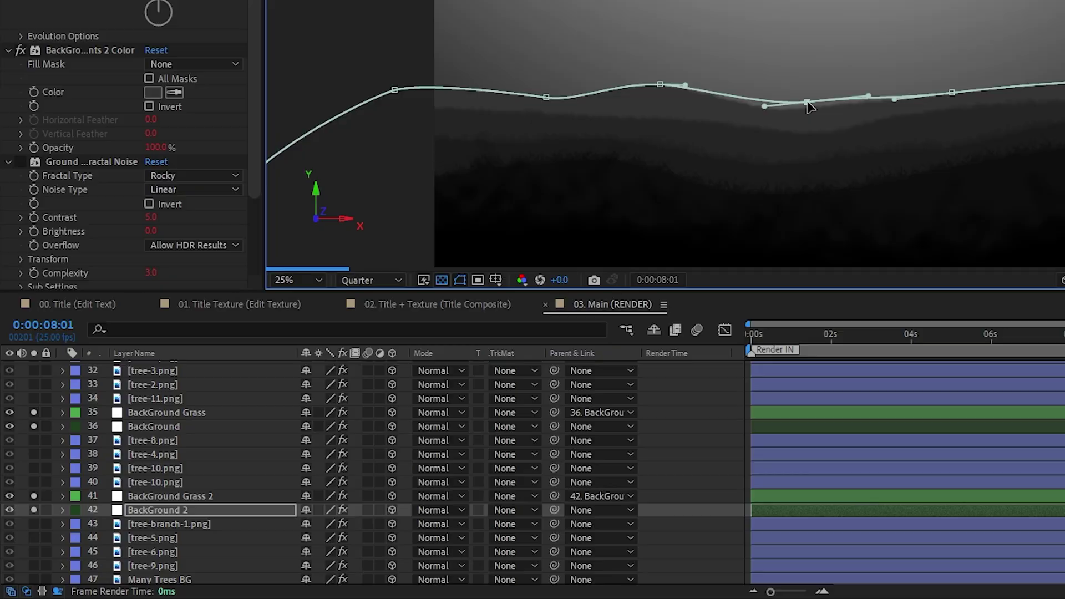
- Copy the mask path of BackGround 2 onto Mask 1 of BackGround Grass 2 so the grass follows the hill
left_click(192, 513)
key("m")
left_click(153, 540)
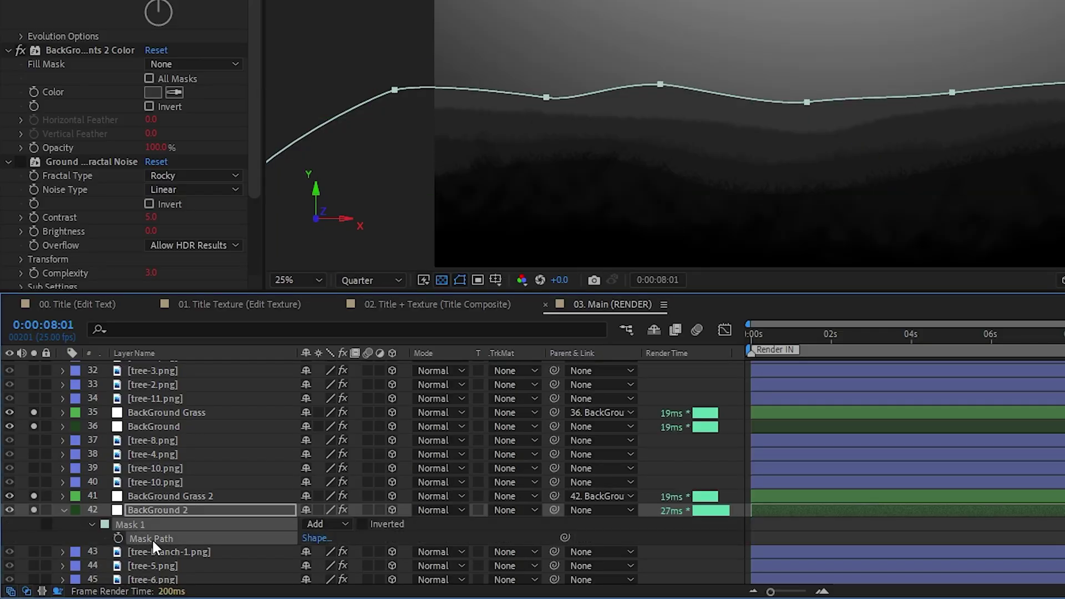
left_click(177, 498)
key("m")
left_click(175, 524)
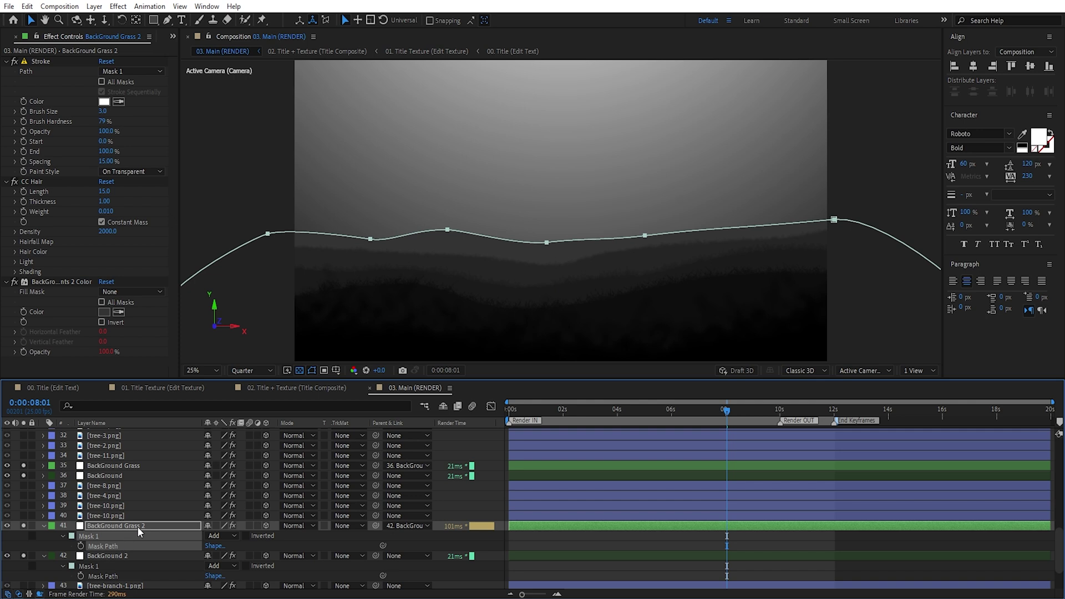
left_click(198, 498)
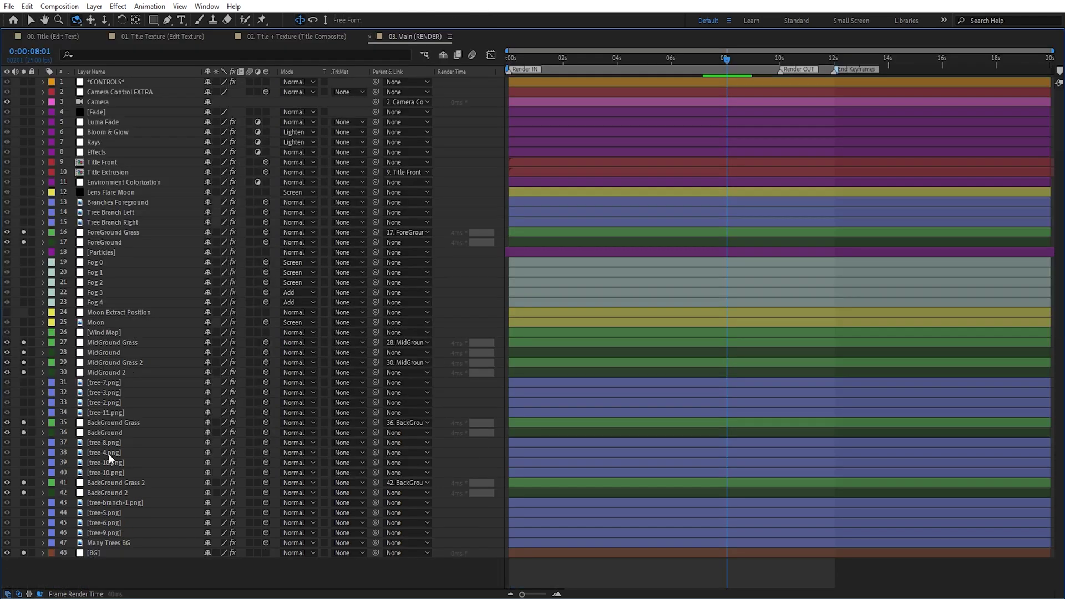
- Review the paired ground and grass layers in the stack, from BackGround 2 up through MidGround to ForeGround
left_click(113, 495)
left_click(124, 484)
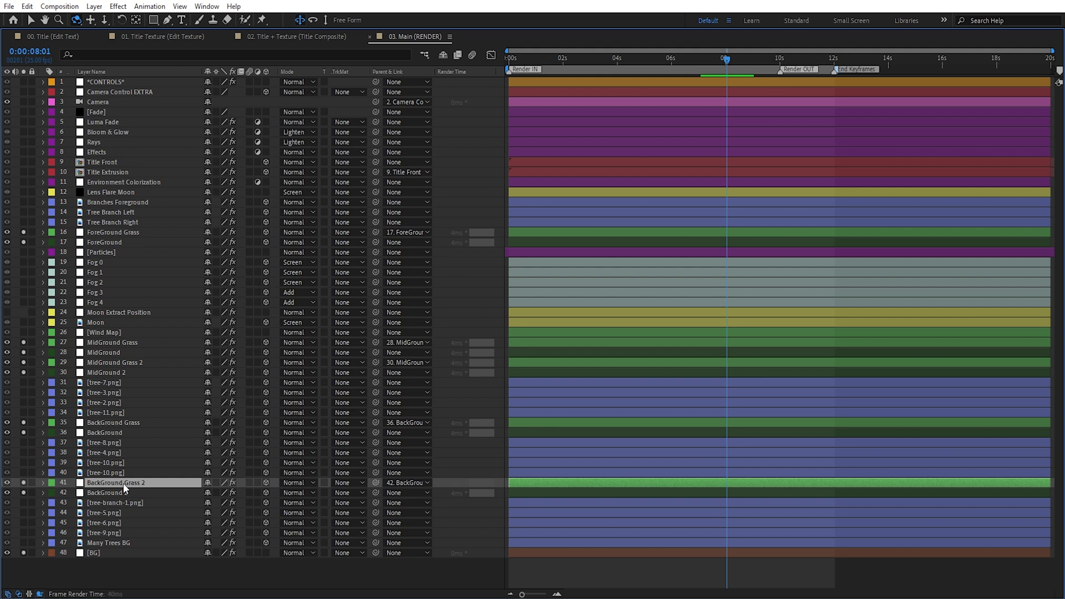
left_click(115, 436)
left_click(124, 425)
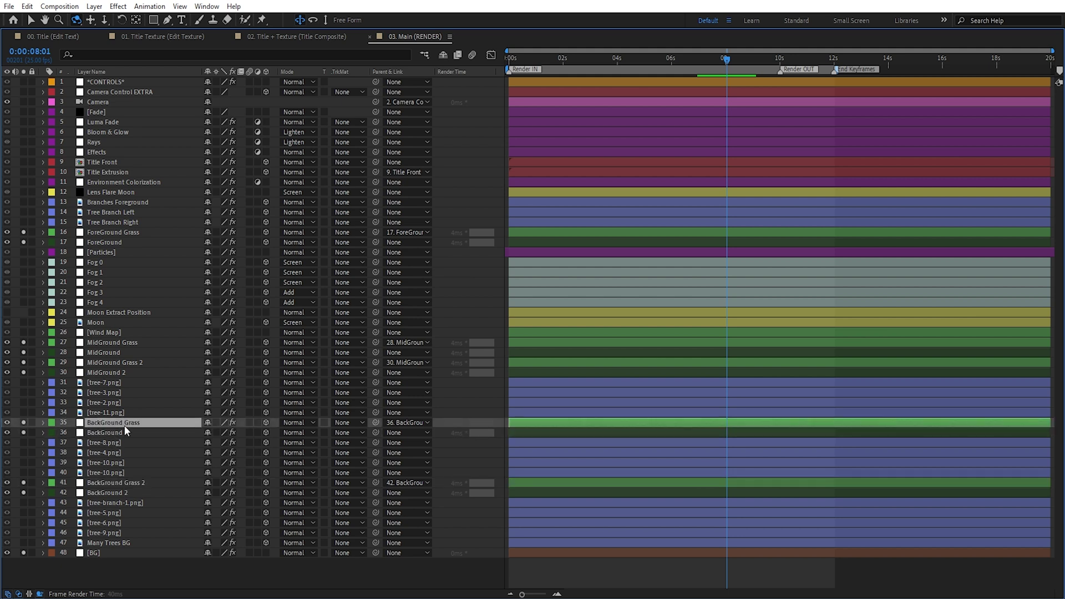
left_click(122, 364)
left_click(125, 373)
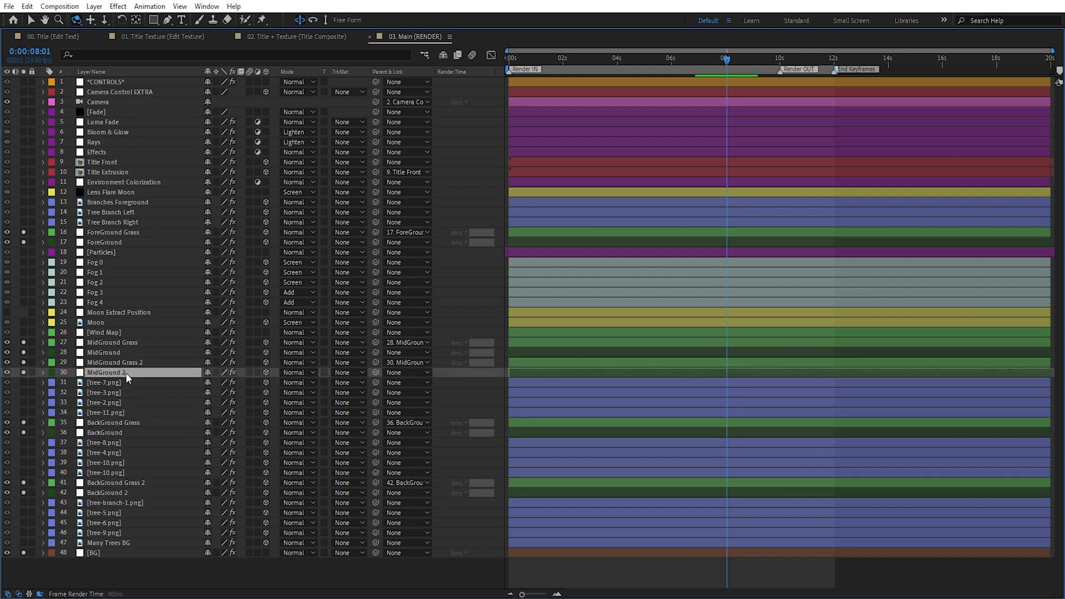
left_click(132, 242)
left_click(135, 233)
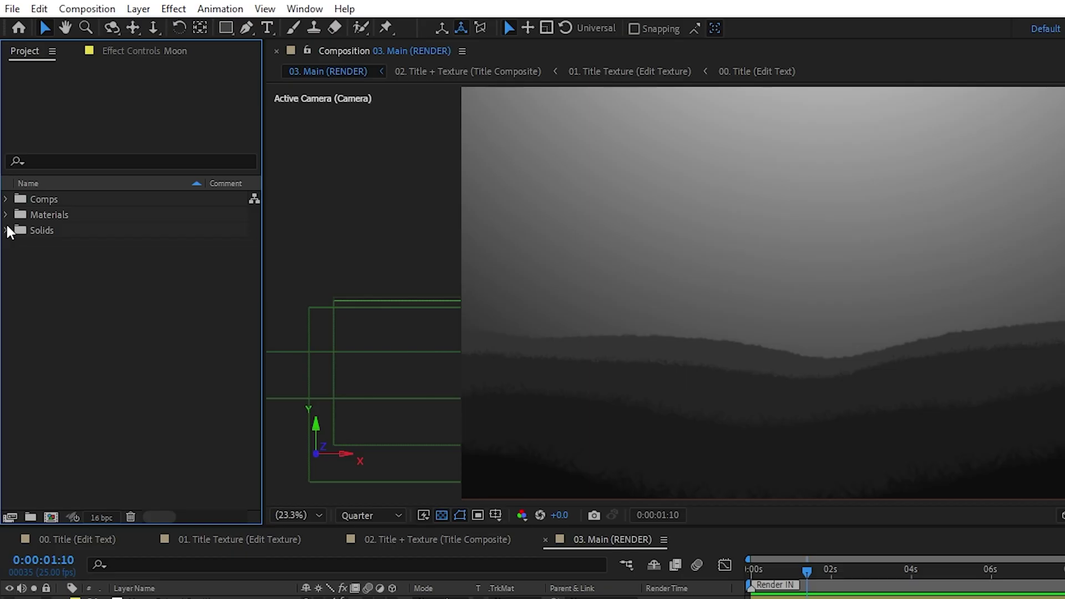
- Open the Trees folder inside the project's Materials and look through its tree images
left_click(6, 214)
left_click(22, 277)
left_click(106, 294)
left_click(101, 403)
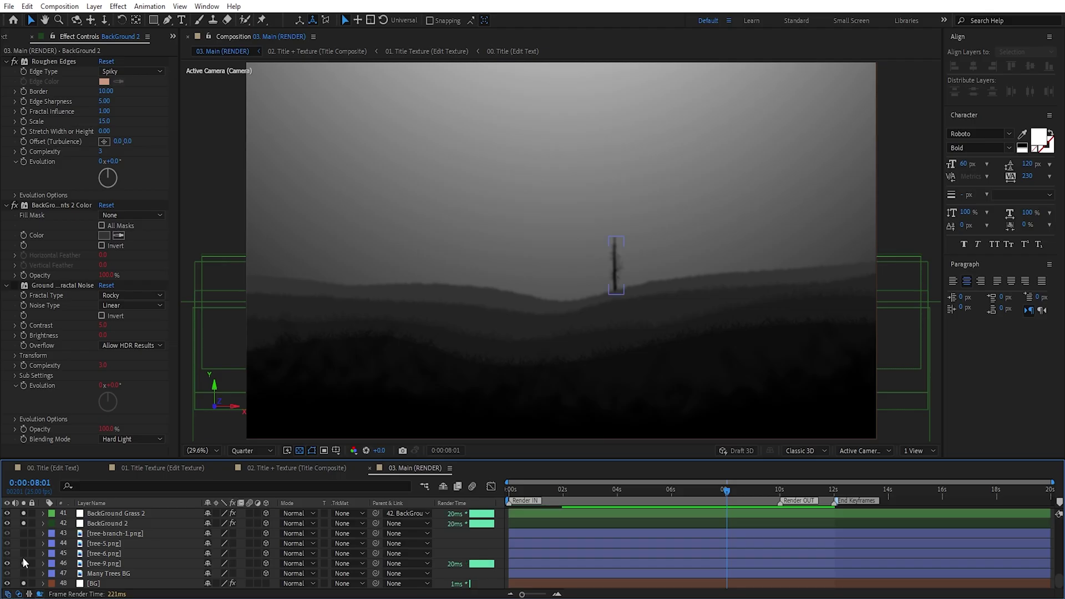
- Solo the tree image layers standing behind and on BackGround 2, BackGround and MidGround 2
left_click(24, 543)
scroll(23, 531, "up", 3)
left_click(24, 563)
left_click(23, 553)
left_click(23, 543)
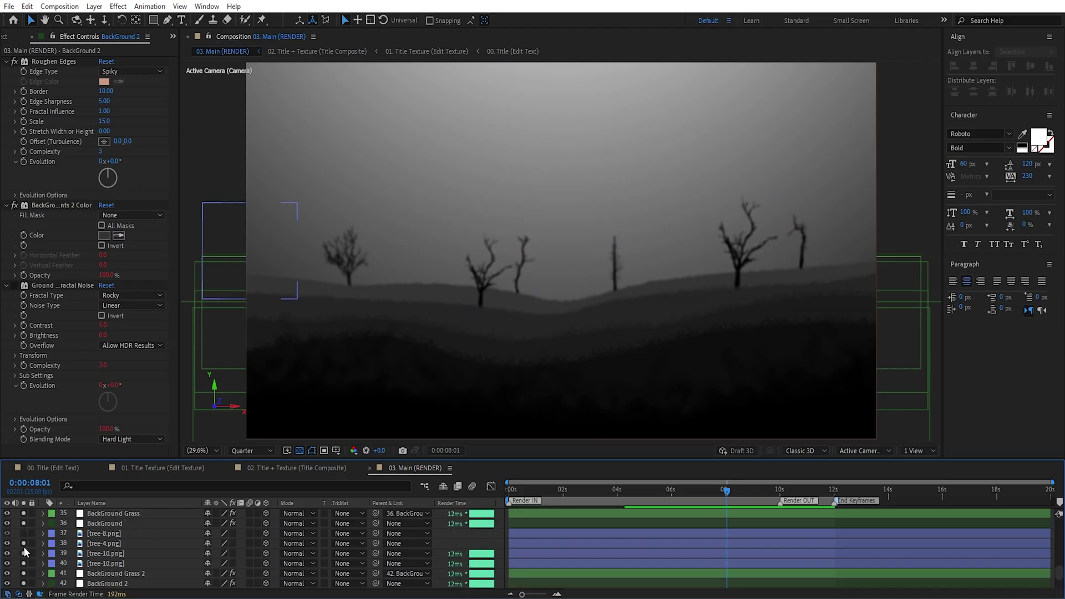
left_click(23, 533)
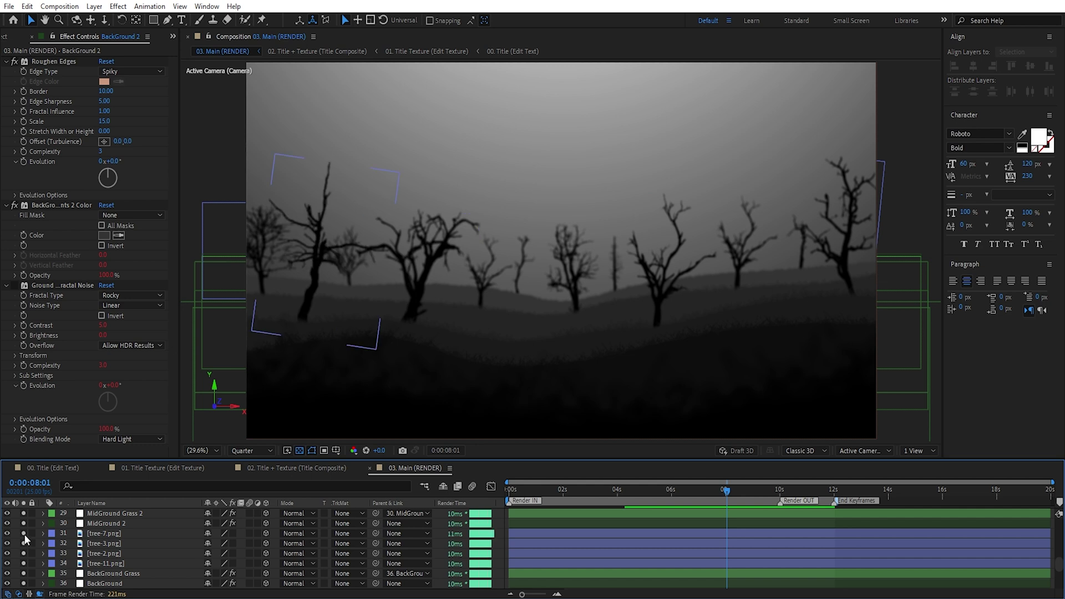
scroll(24, 535, "up", 10)
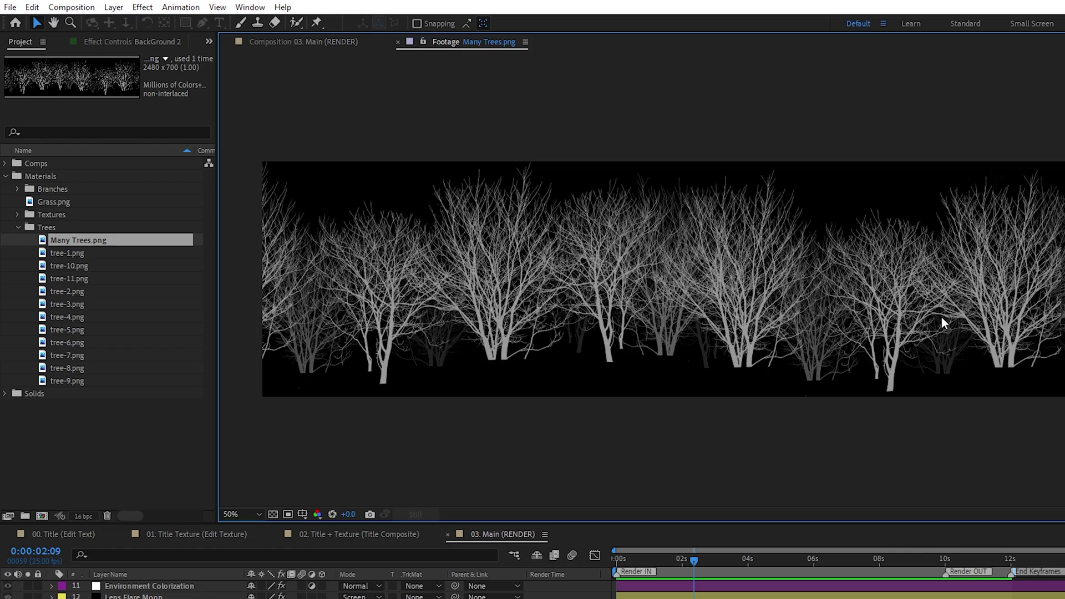
- Preview the Many Trees.png footage, and enable the Puppet effect on the Many Trees BG layer
mouse_move(944, 318)
left_mouse_down()
mouse_move(867, 325)
mouse_move(949, 330)
left_mouse_up()
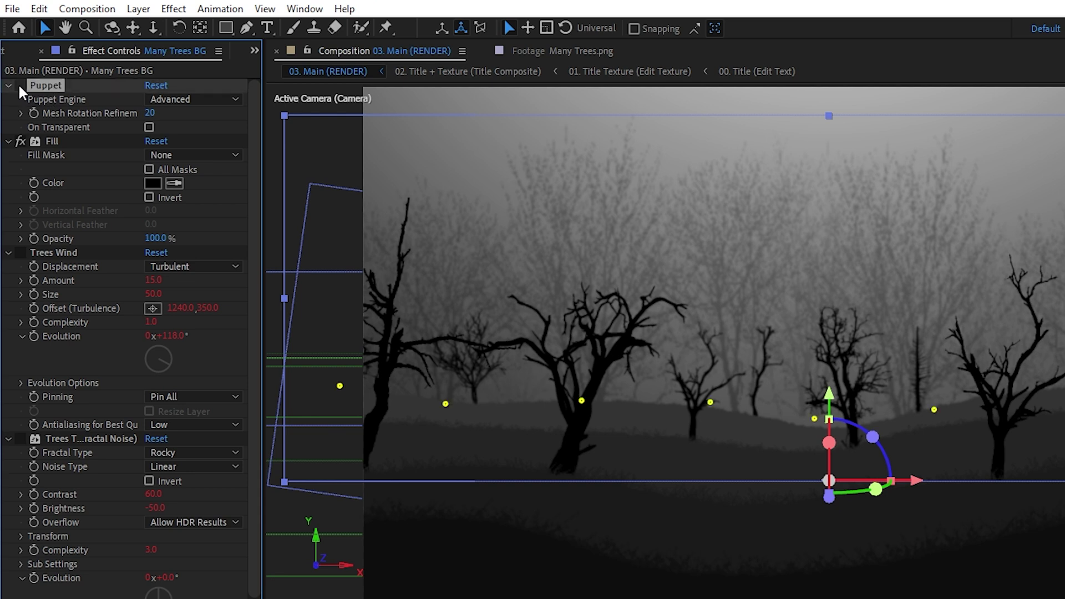
left_click(21, 85)
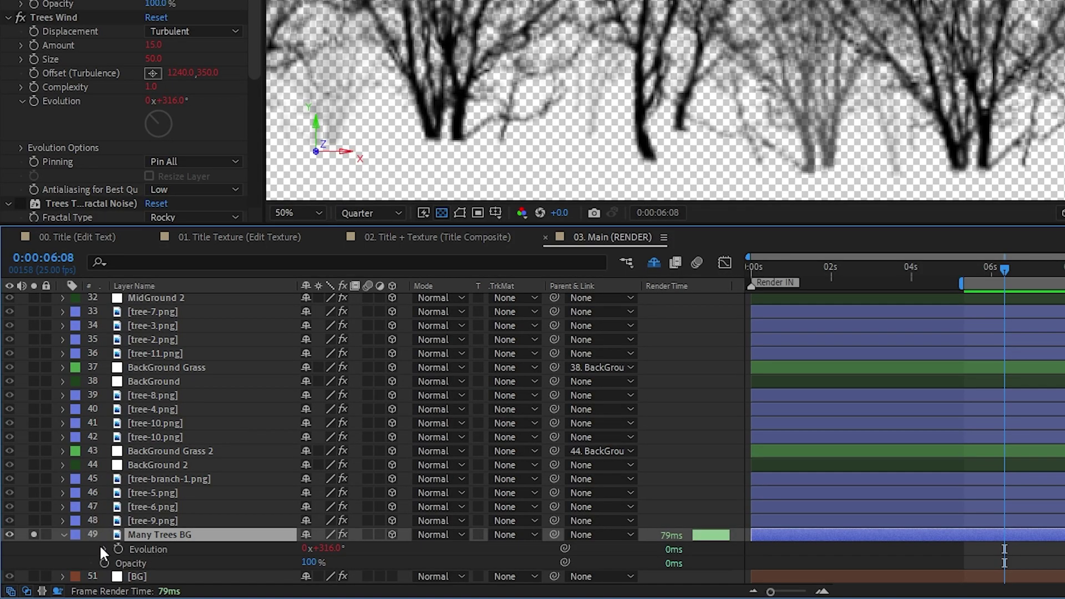
- Reveal the expression on the Trees Wind Evolution property of Many Trees BG and inspect it
left_click(102, 549)
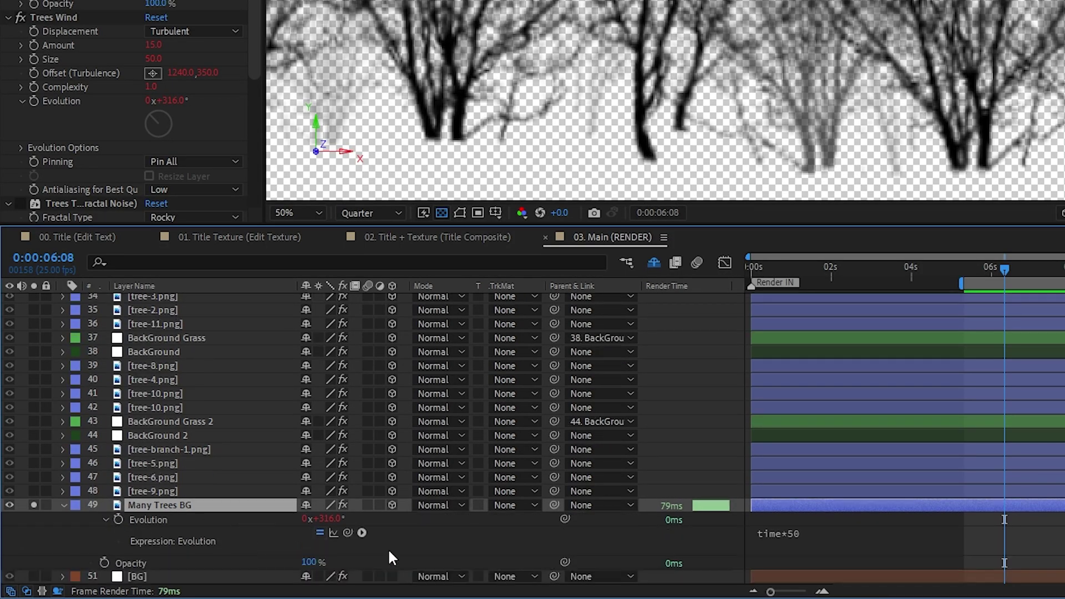
left_click(832, 537)
left_click(820, 532)
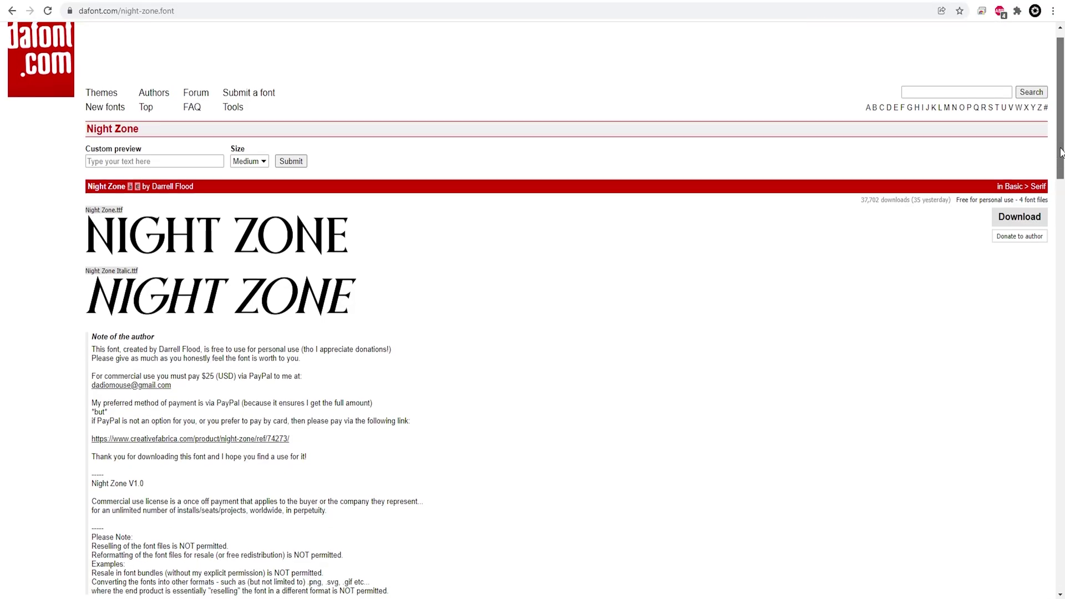
- Switch to the browser and look through the Night Zone font page on dafont.com
left_click_drag(1061, 152, 1039, 471)
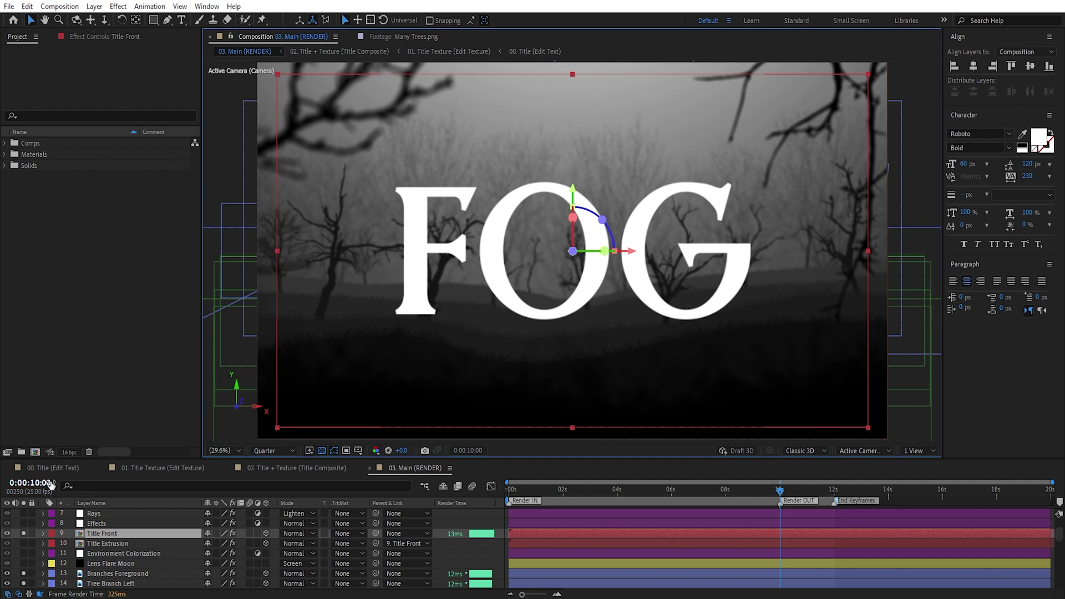
- Back in After Effects, replace the Title text in 00. Title (Edit Text) with TEST, and return to 03. Main (RENDER)
left_click(49, 471)
double_click(110, 536)
type("TEST")
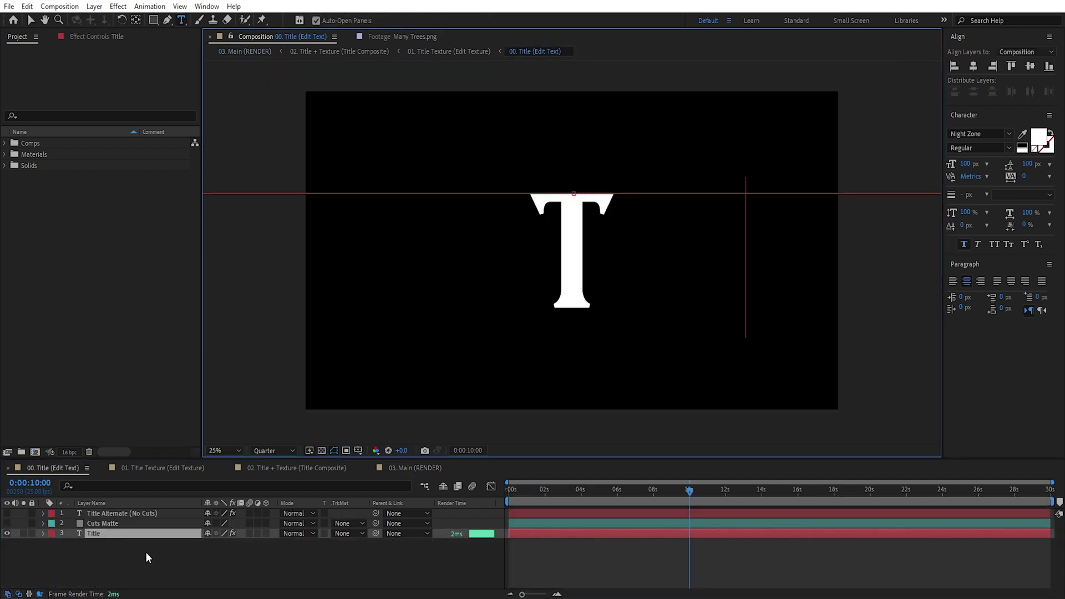
left_click(147, 553)
left_click(424, 468)
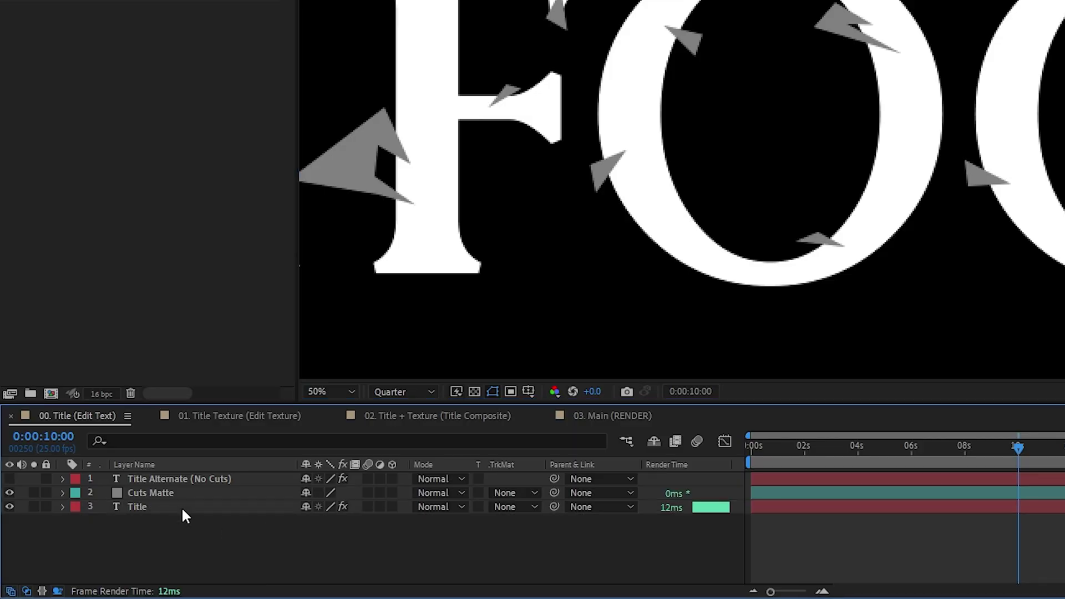
- Set the Title layer's track matte to Alpha Inverted Matte "Cuts Matte" in 00. Title (Edit Text)
left_click(175, 494)
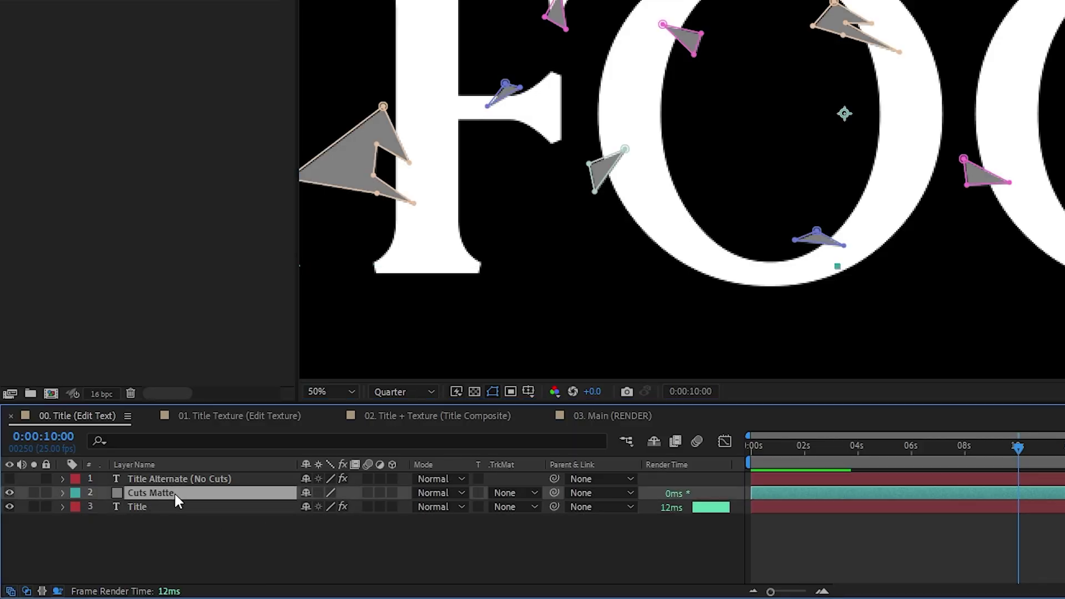
left_click(526, 505)
left_click(587, 450)
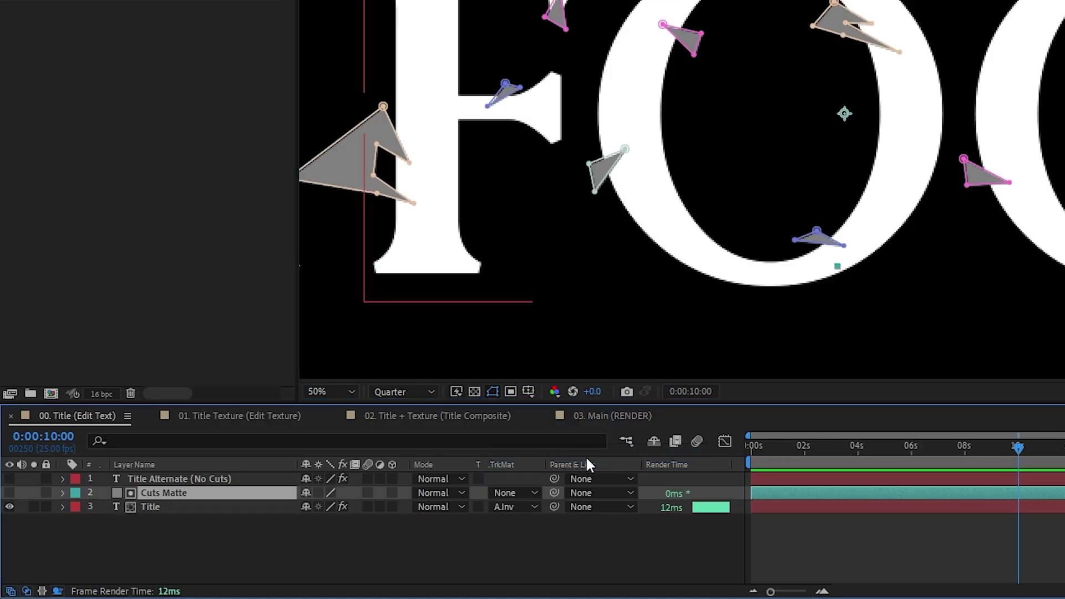
left_click(720, 557)
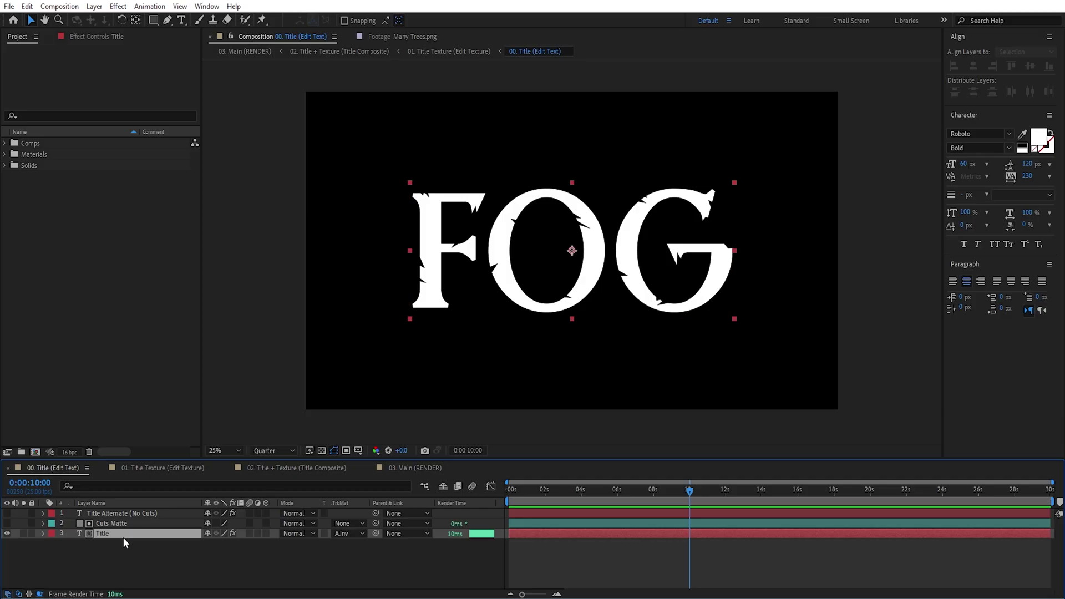
- Replace the Title layer's text with ICE
double_click(122, 537)
type("I")
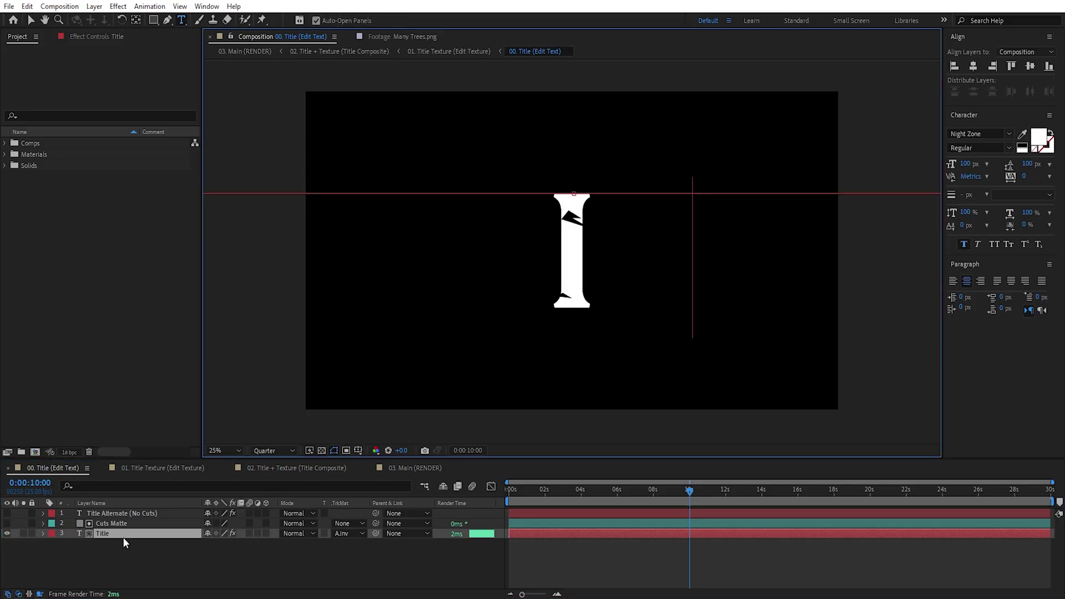
type("CE")
- Reposition the Cuts Matte mask shapes over the edges of the ICE letters
left_click(129, 524)
key("period")
key("period")
key("v")
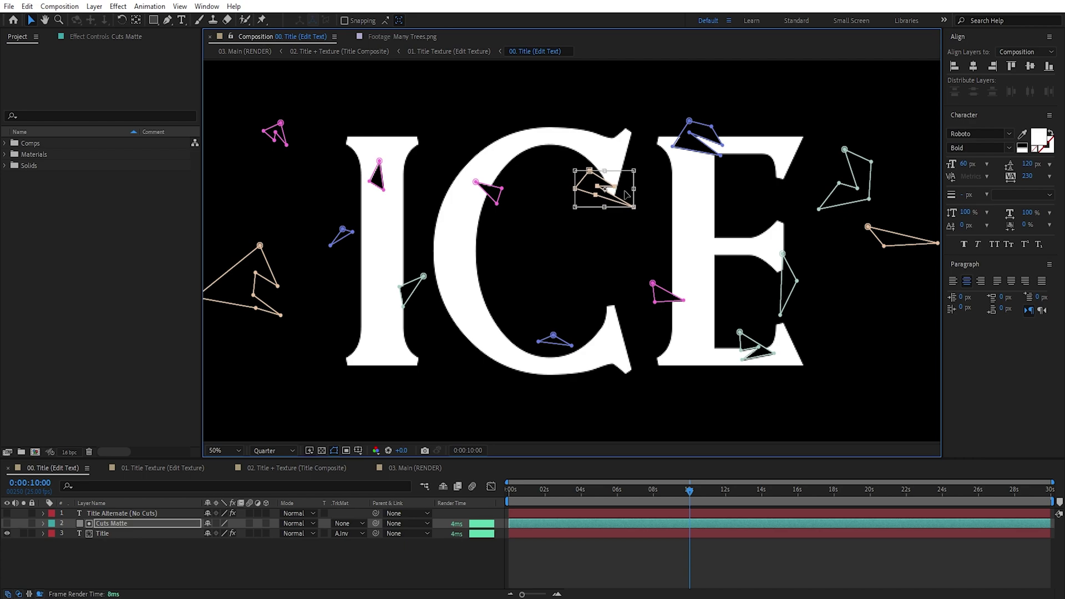
key("comma")
- Set the Title layer to No Track Matte to remove the cuts
left_click(118, 531)
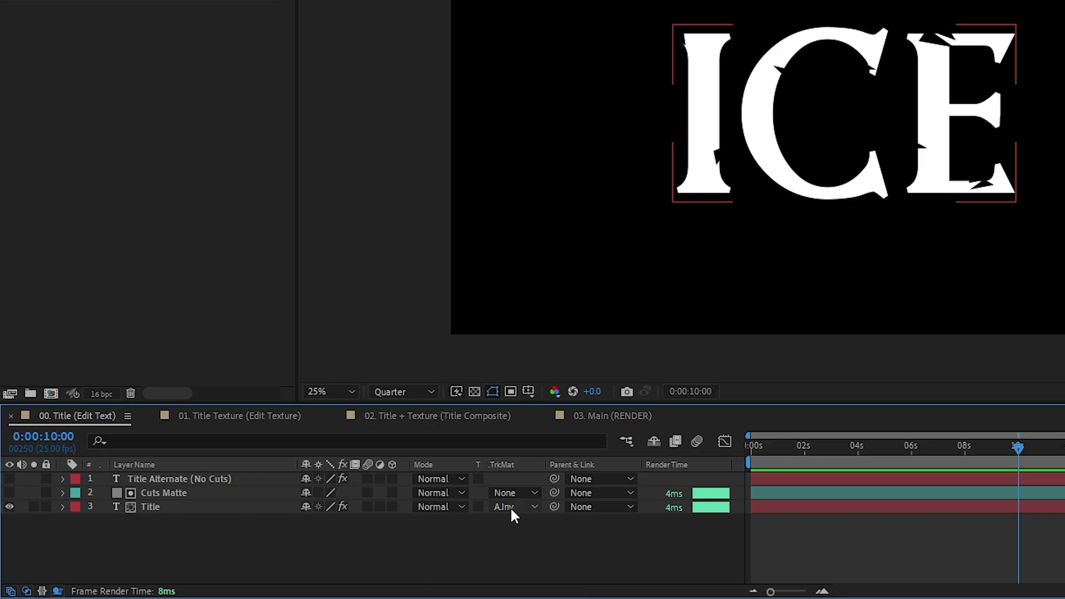
left_click(511, 508)
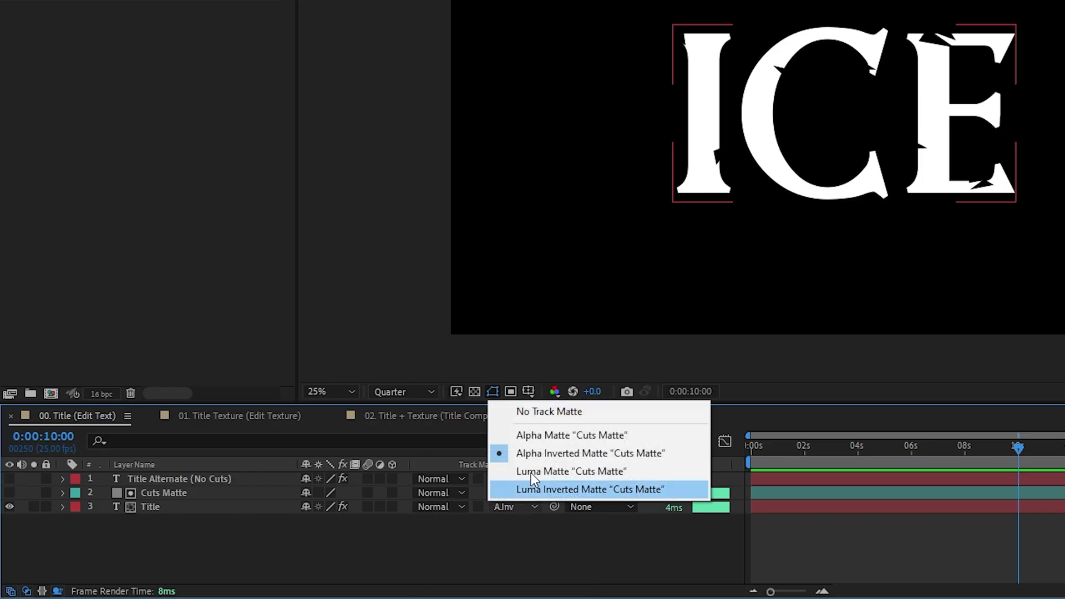
left_click(558, 413)
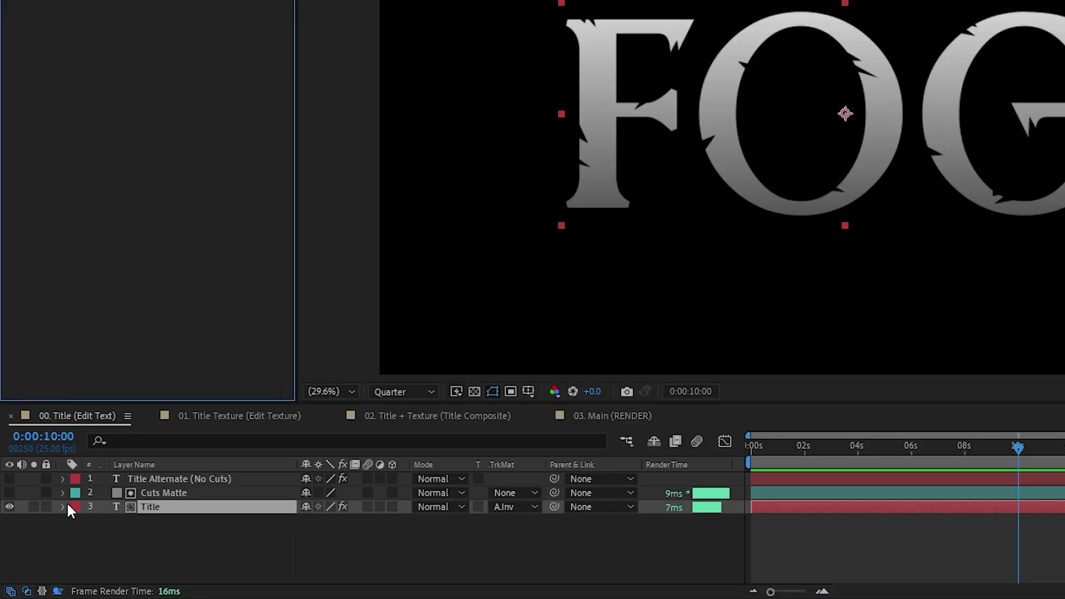
- Inspect the Title layer, preview it at full resolution, and return to the 03. Main (RENDER) composition
left_click(66, 505)
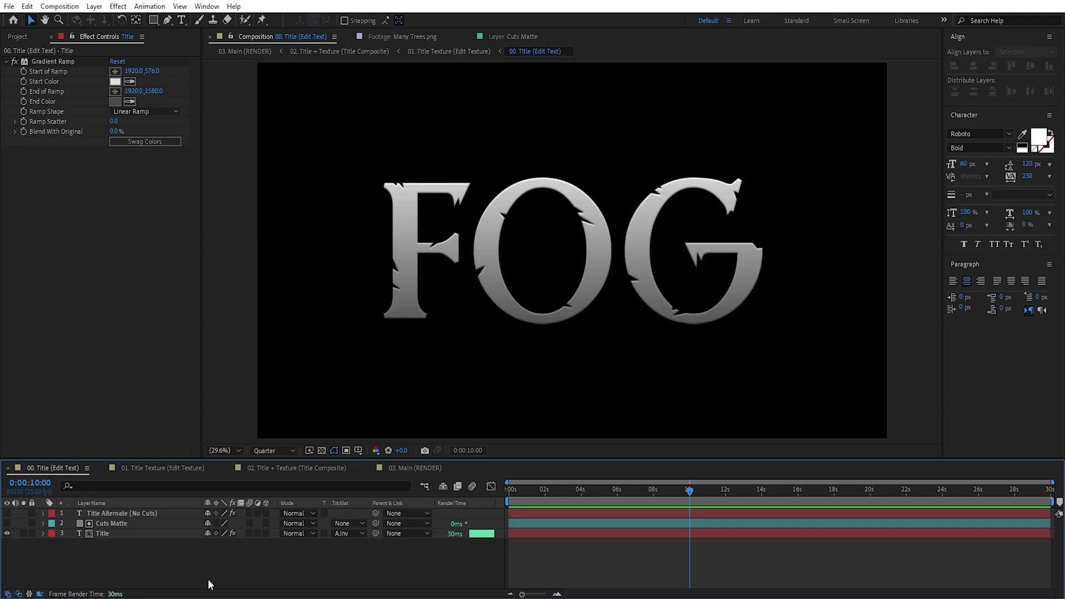
key("ctrl+s")
left_click(268, 478)
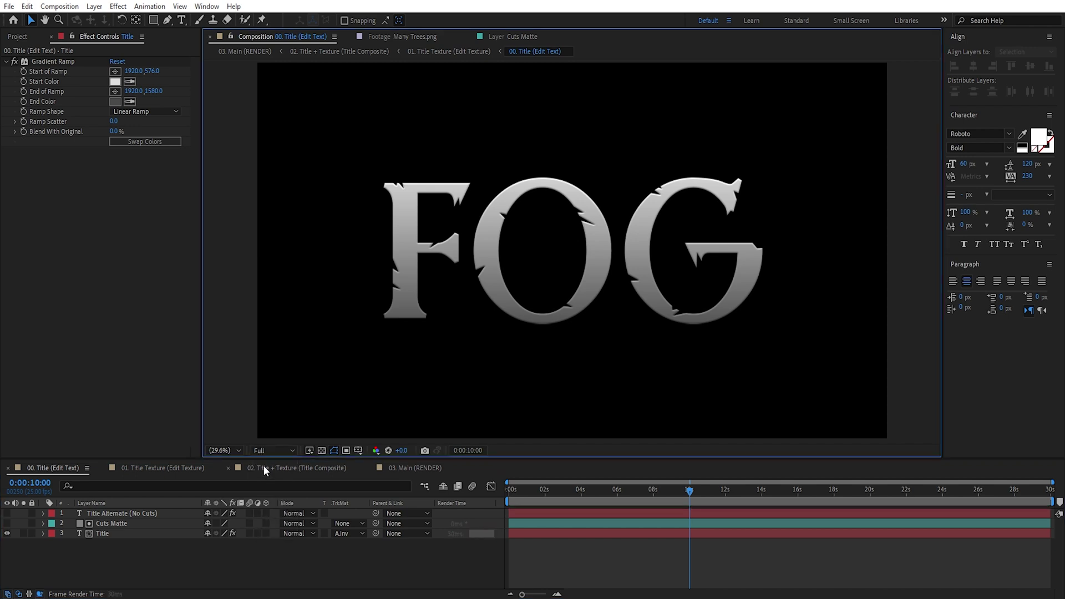
left_click(415, 467)
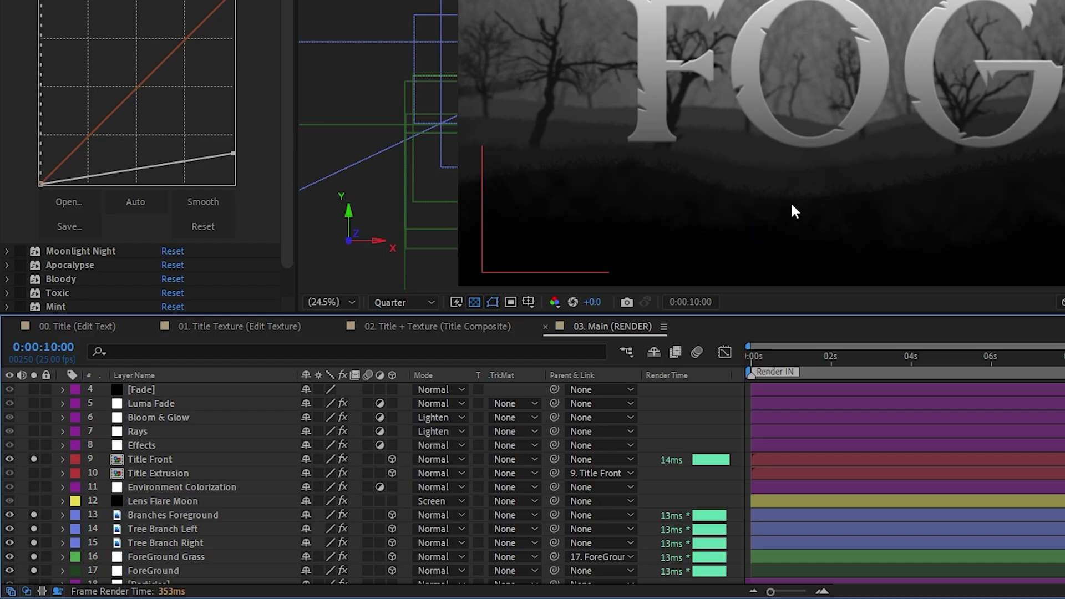
- Solo the Title Extrusion layer and enable its CC Radial Blur effect of type Fading Zoom
left_click(33, 472)
left_click(145, 475)
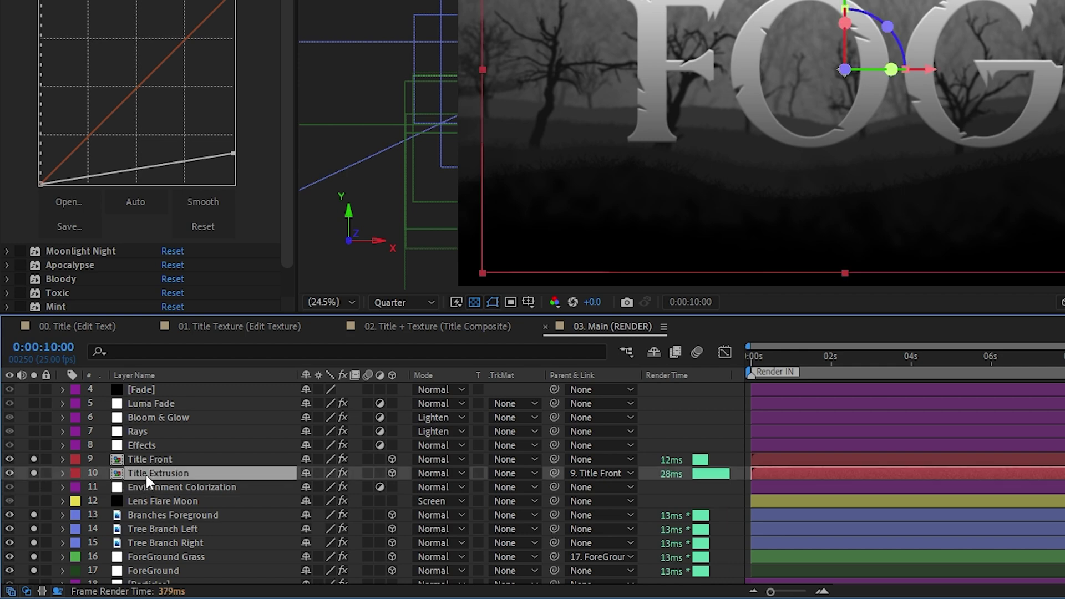
left_click(19, 86)
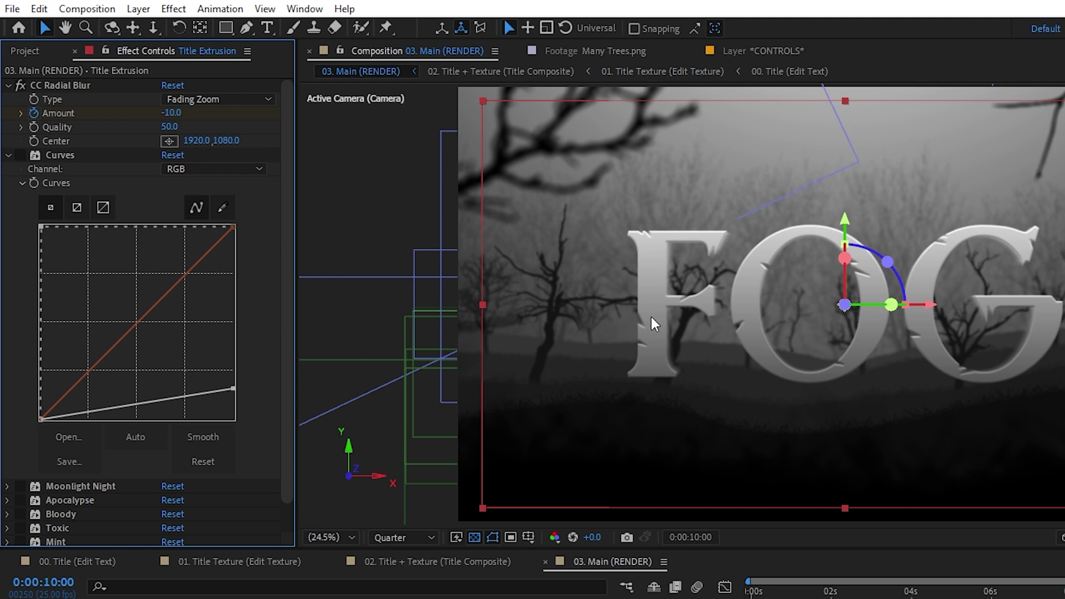
- Enable Curves on Title Extrusion and raise the start point of the Alpha curve to the maximum
scroll(658, 317, "up", 3)
left_click_drag(668, 314, 842, 334)
left_click(18, 159)
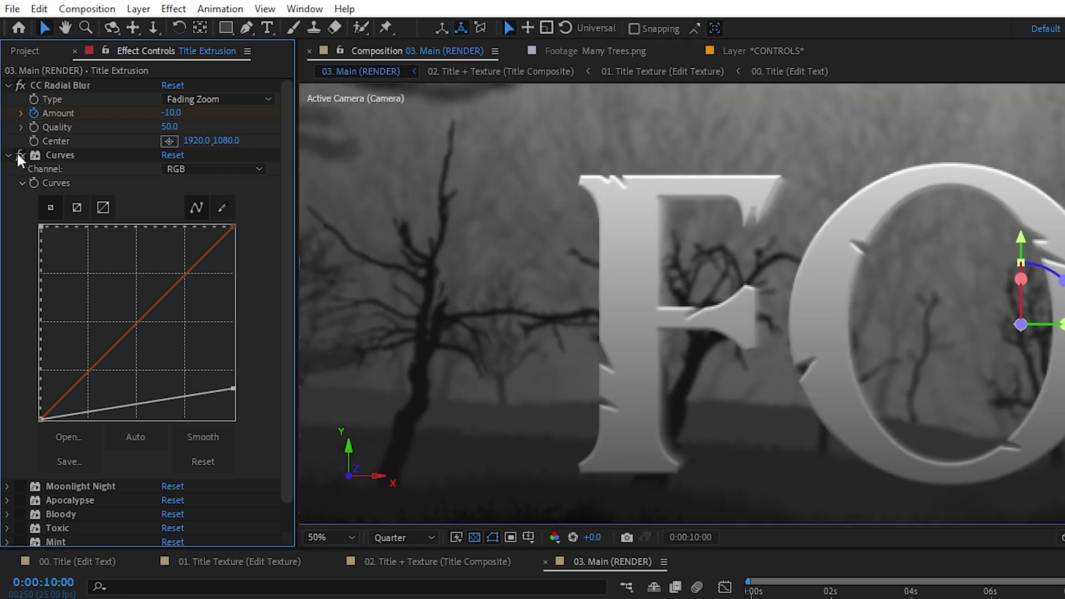
left_click(20, 156)
left_click_drag(88, 236, 40, 226)
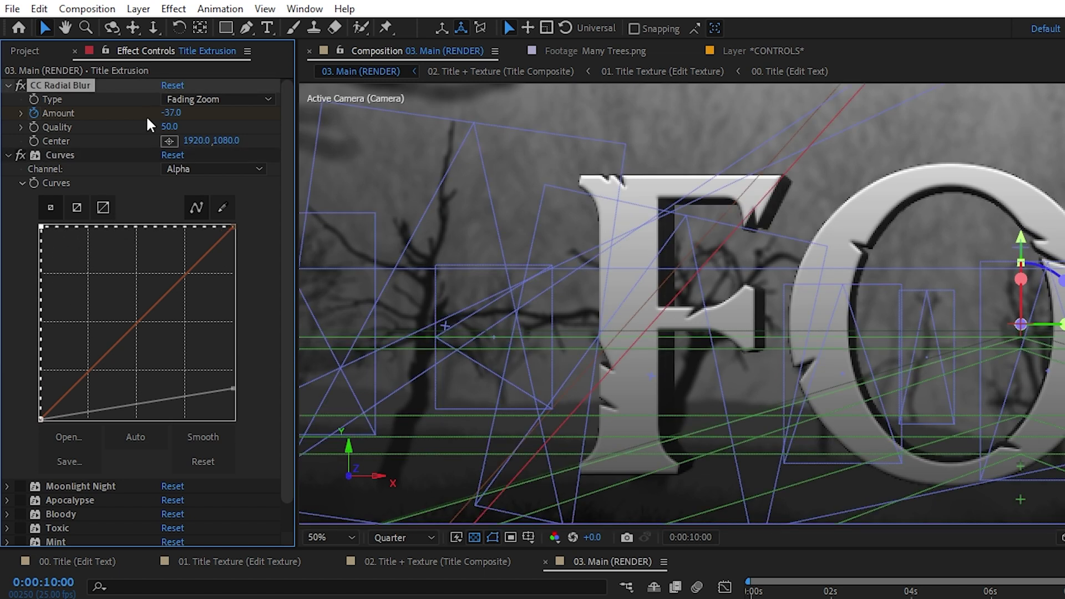
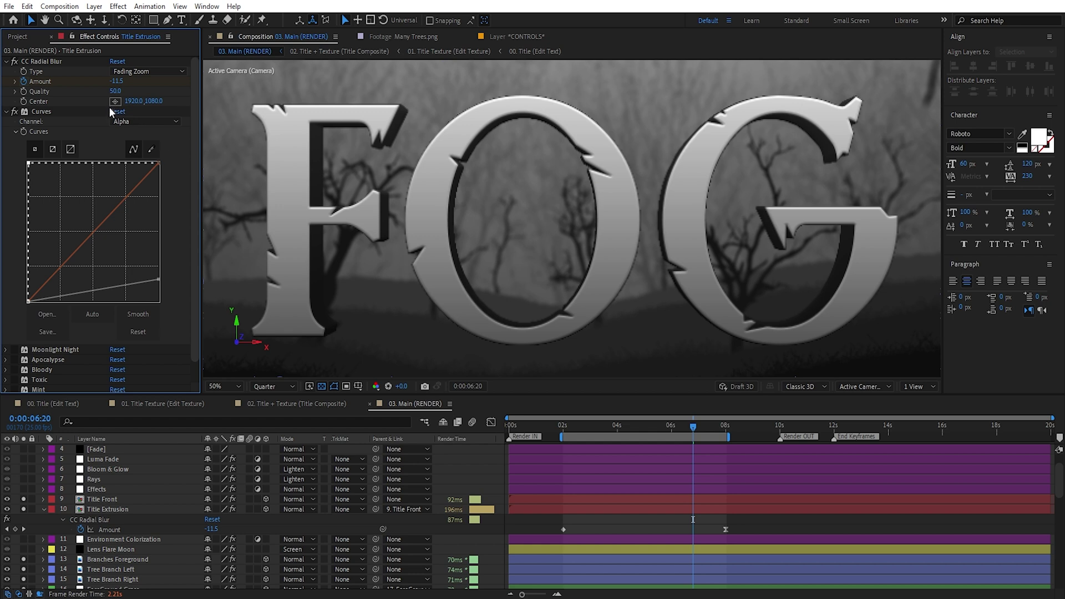
- Move the CC Radial Blur center of Title Extrusion to about 1101, 1552 below the letters, and reposition it above the G
left_click(115, 101)
left_click(344, 360)
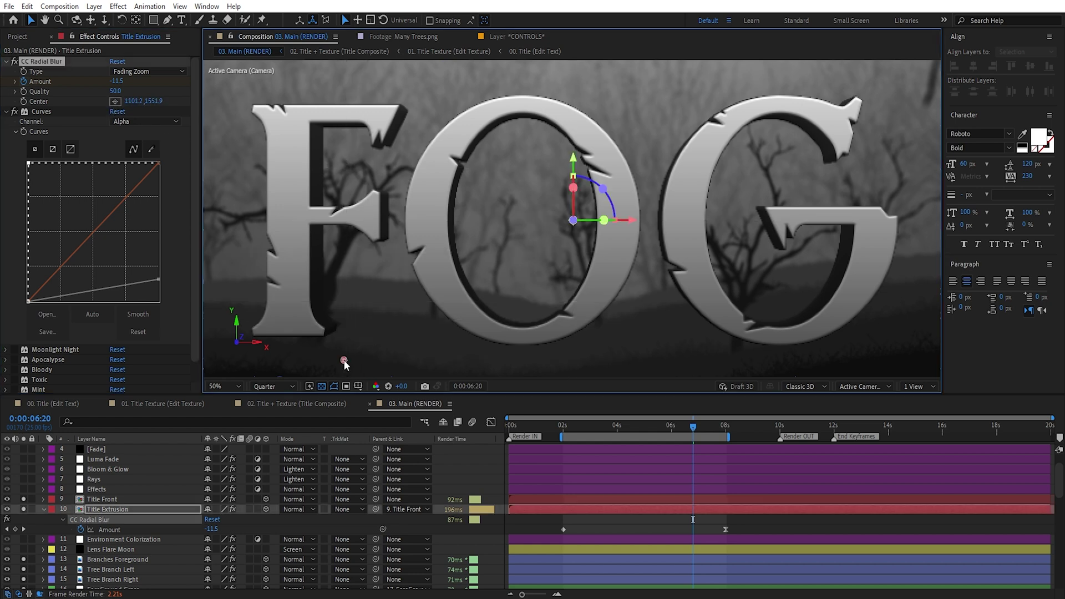
left_click(115, 101)
left_click(827, 81)
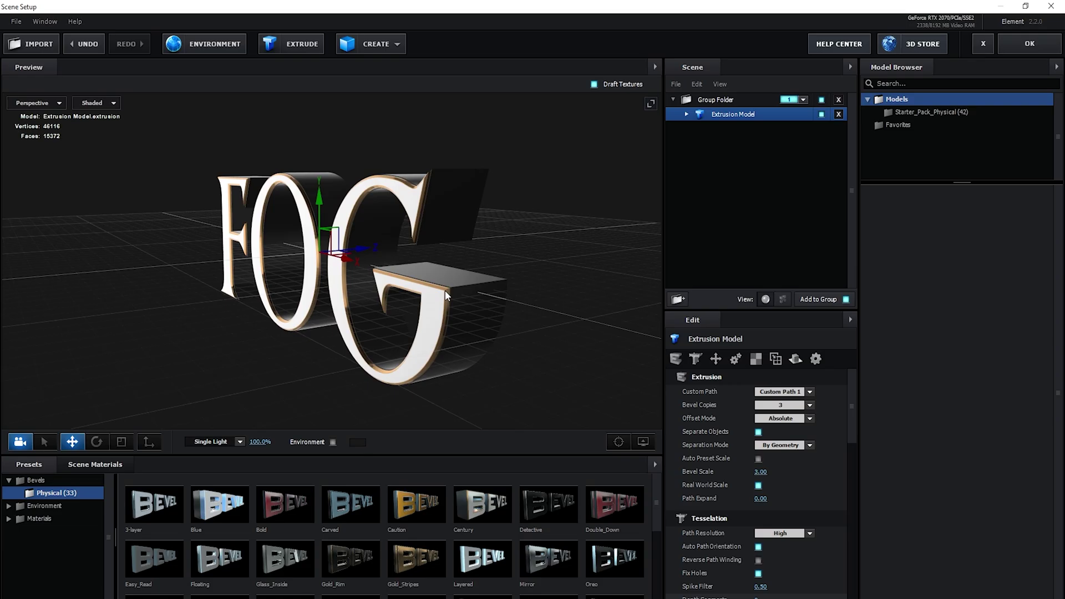
- Examine the extruded FOG model from another angle in the Element Scene Setup
left_click_drag(445, 291, 526, 323)
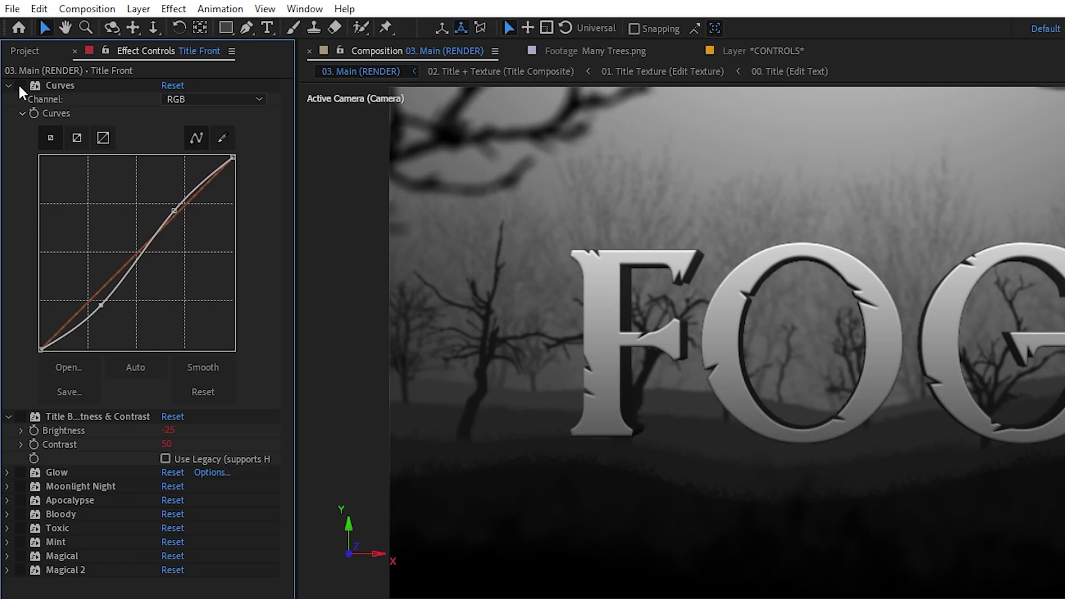
- Enable the Curves effect on the Title Front layer
left_click(20, 86)
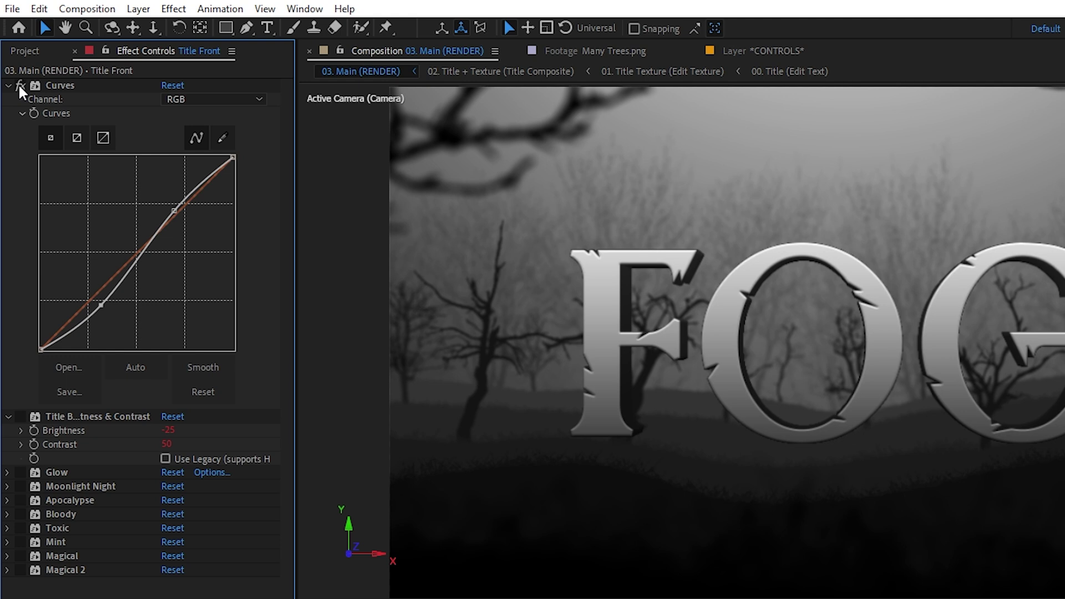
- Enable Title Brightness & Contrast on the Title Front layer and switch Title Extrusion's Curves to the RGB channel
left_click(21, 416)
key("ctrl+Down")
left_click(195, 169)
left_click(202, 181)
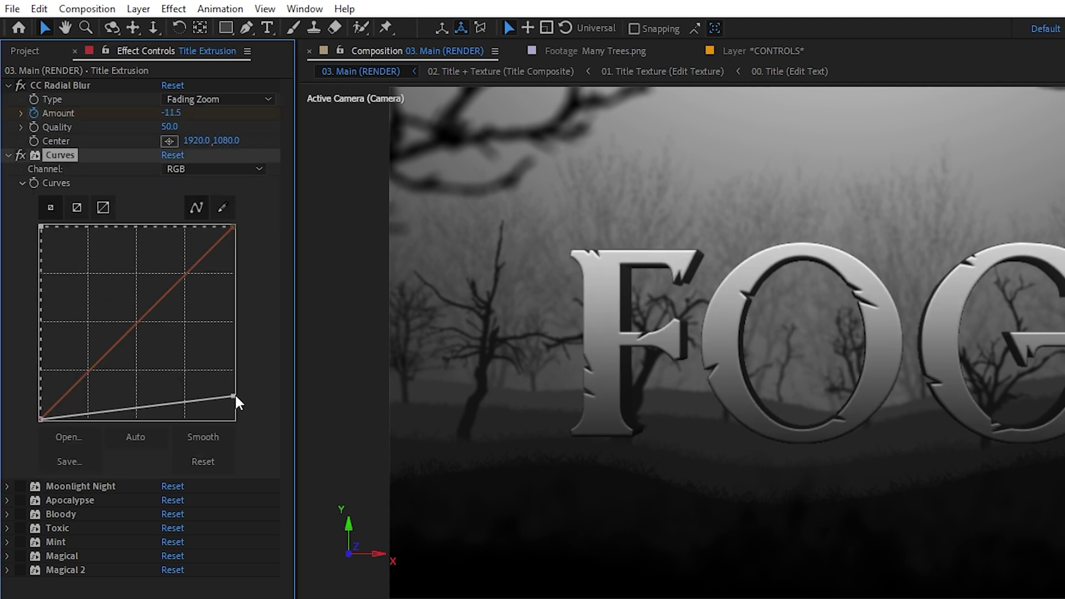
- Enable the Bevel and Emboss layer style on the Title Extrusion layer
left_click(64, 409)
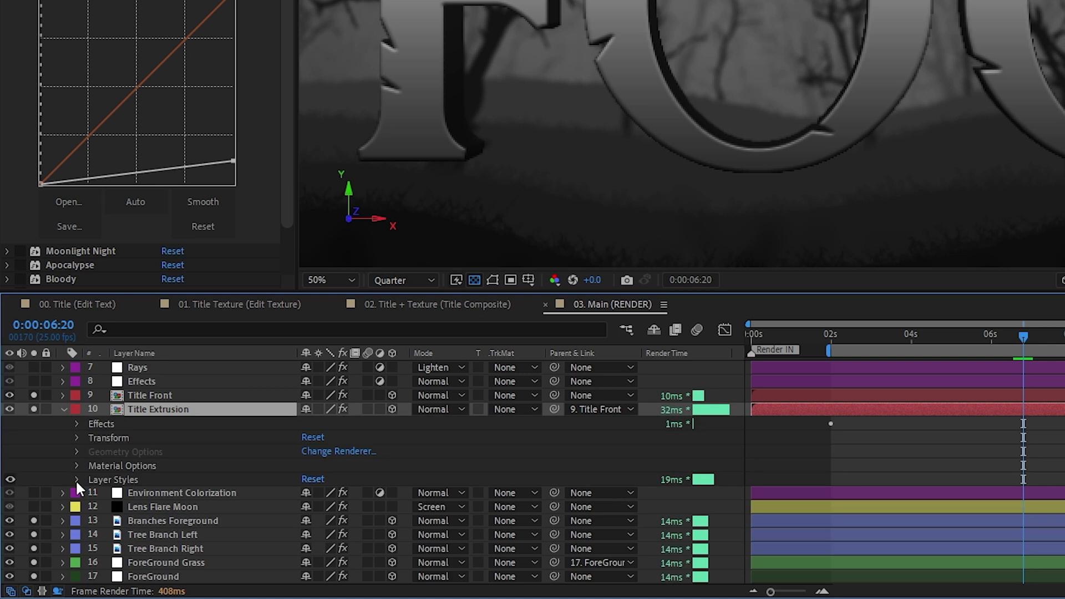
left_click(76, 479)
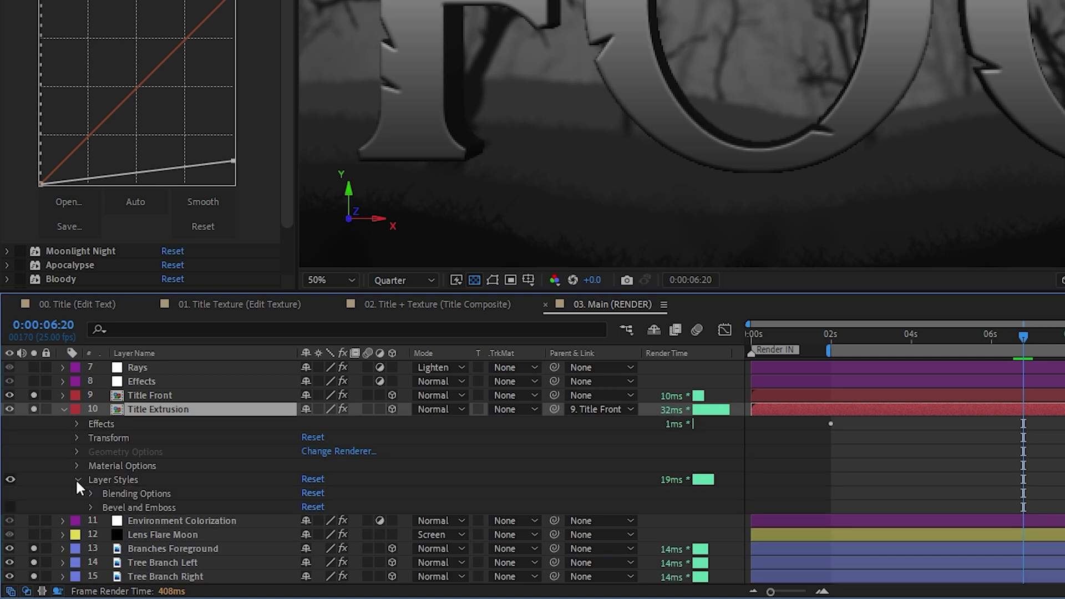
left_click(10, 507)
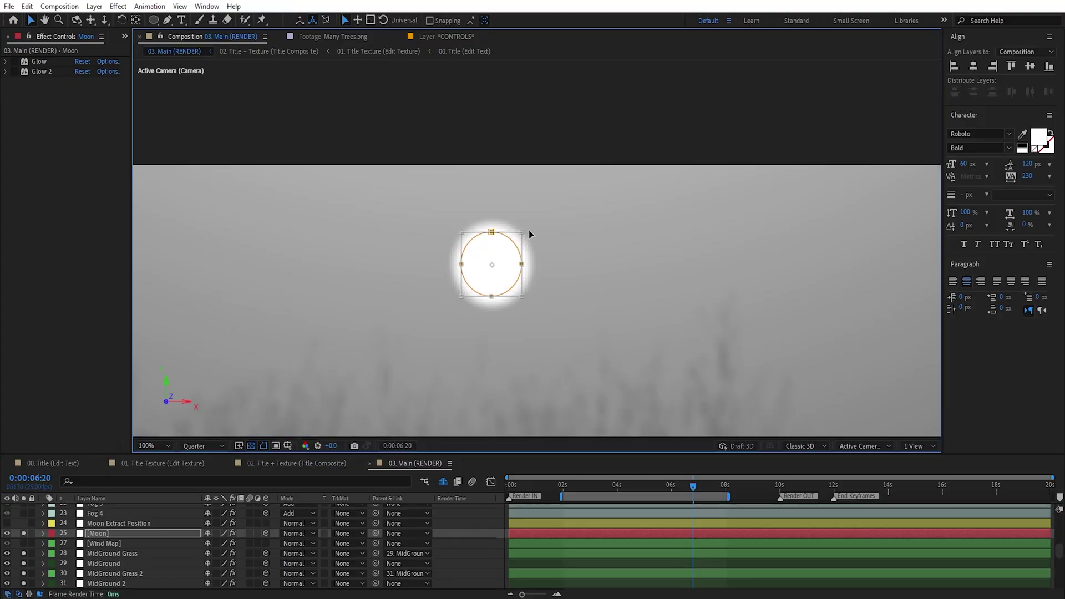
- Enable the Glow and Glow 2 effects on the Moon layer
left_click(137, 536)
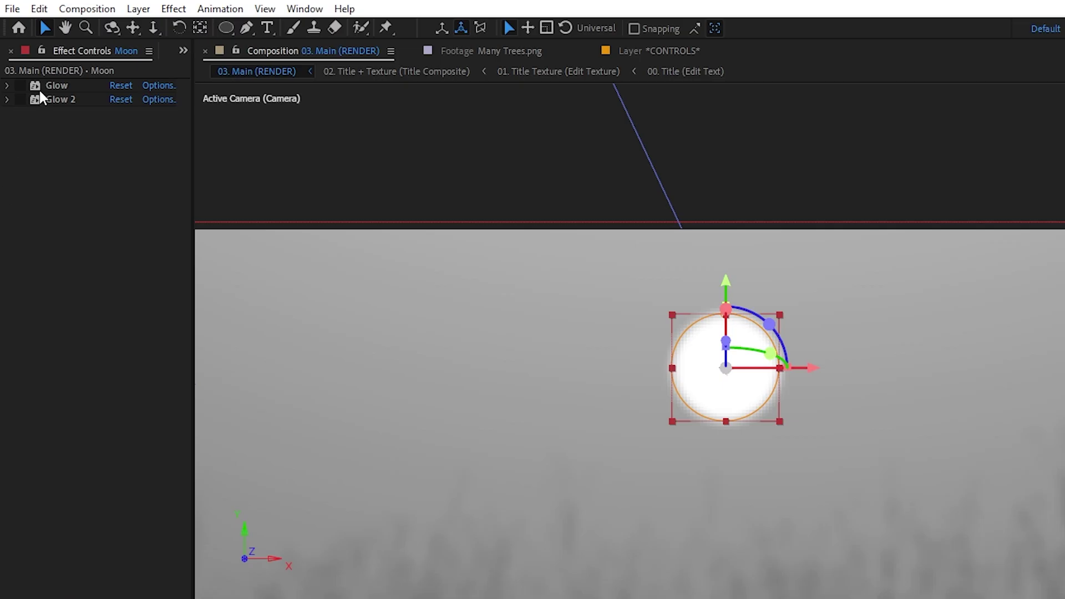
left_click(14, 79)
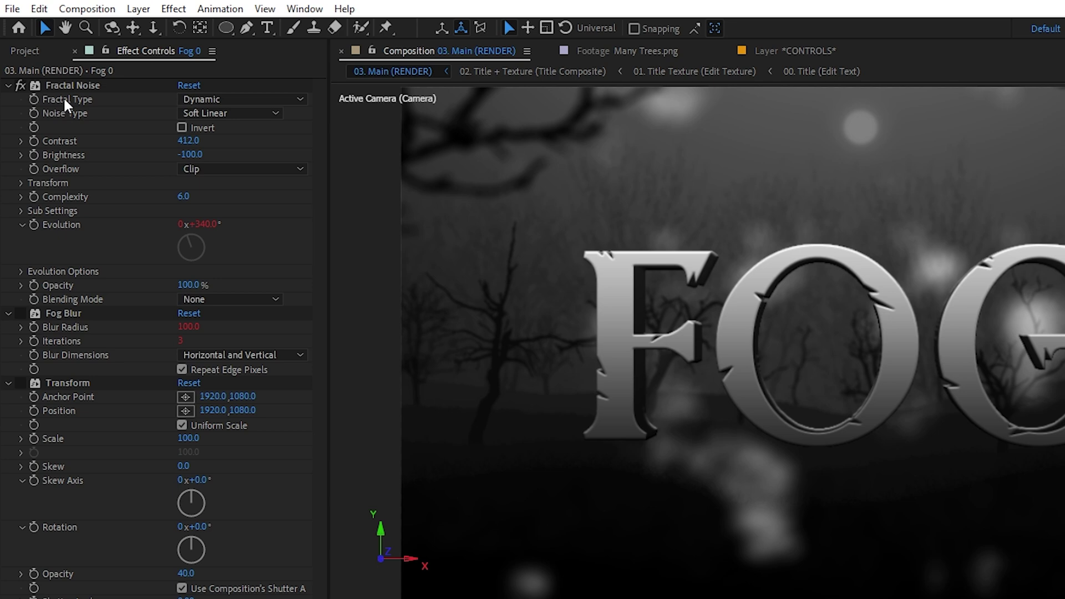
- Compare the effect settings of the layers Fog 0 to Fog 4 and reveal the Opacity of the fog layers
left_click(71, 85)
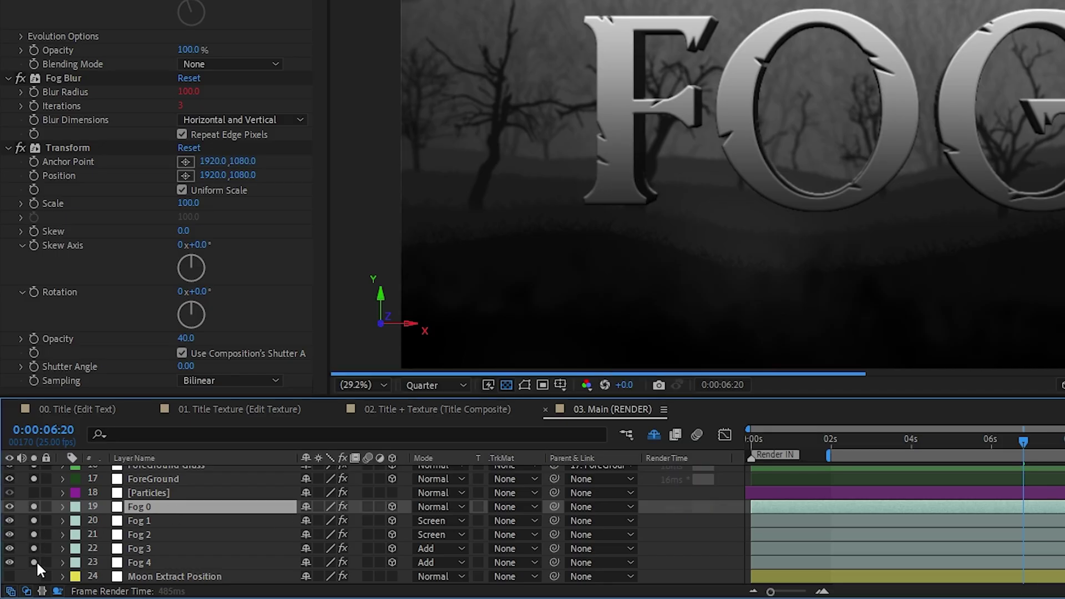
left_click(140, 523)
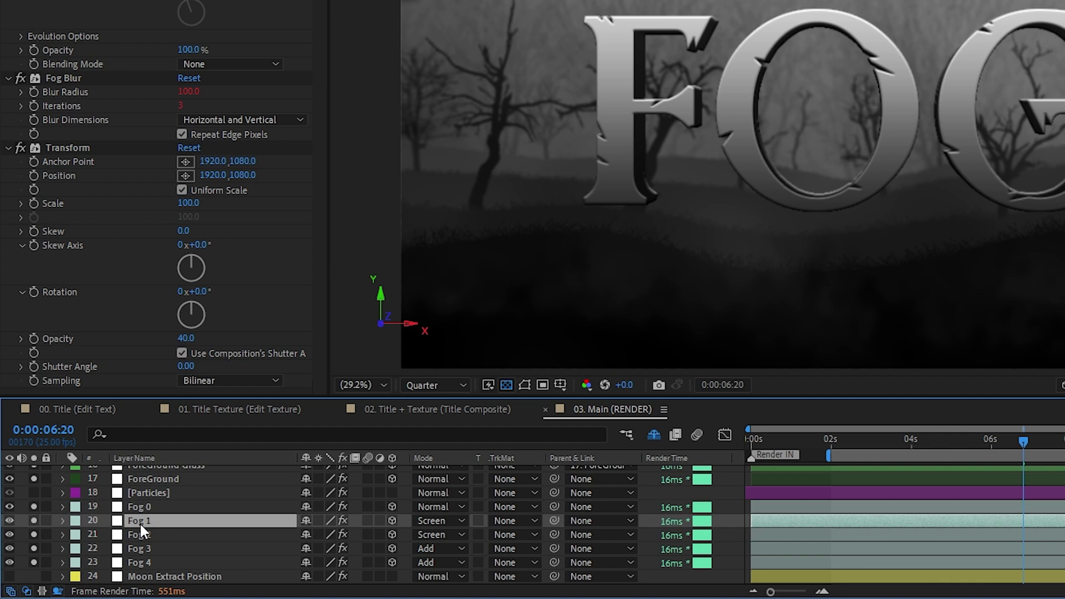
left_click(145, 536)
left_click(147, 549)
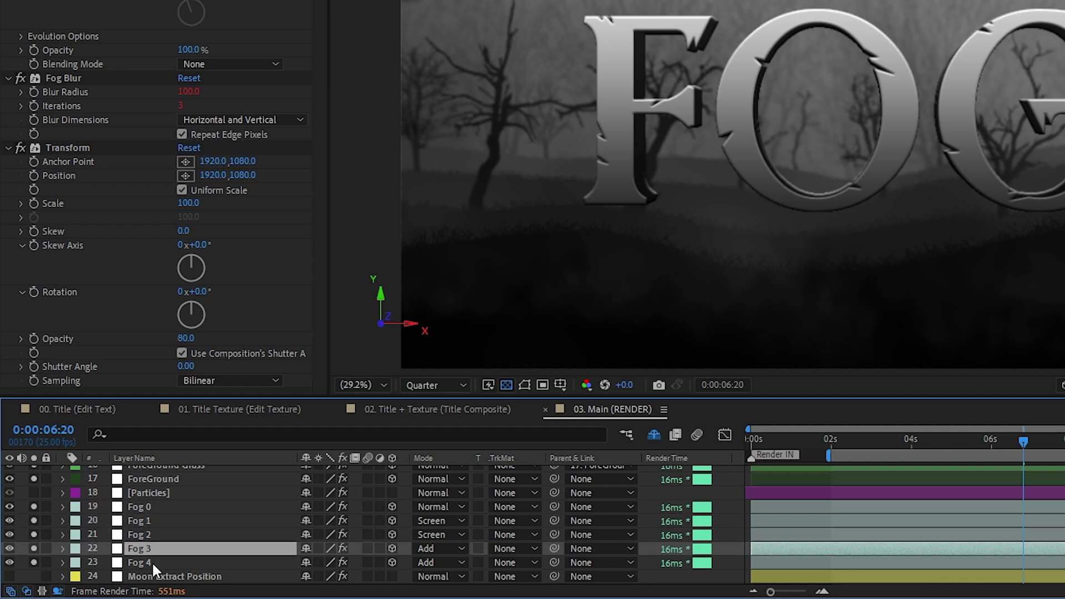
left_click(152, 563)
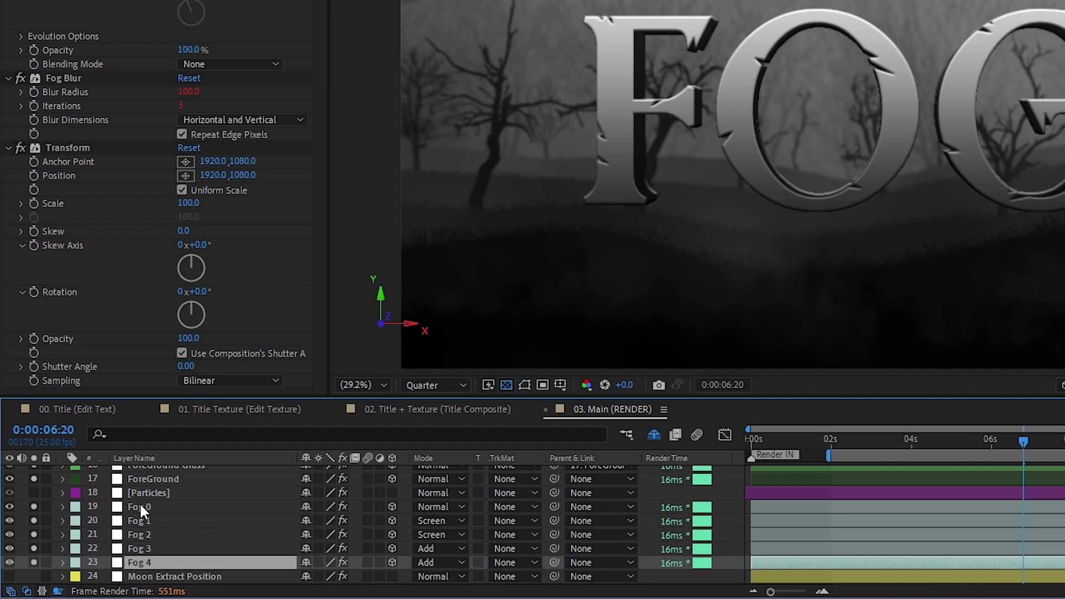
scroll(140, 502, "down", 1)
left_click(184, 475, "shift")
key("t")
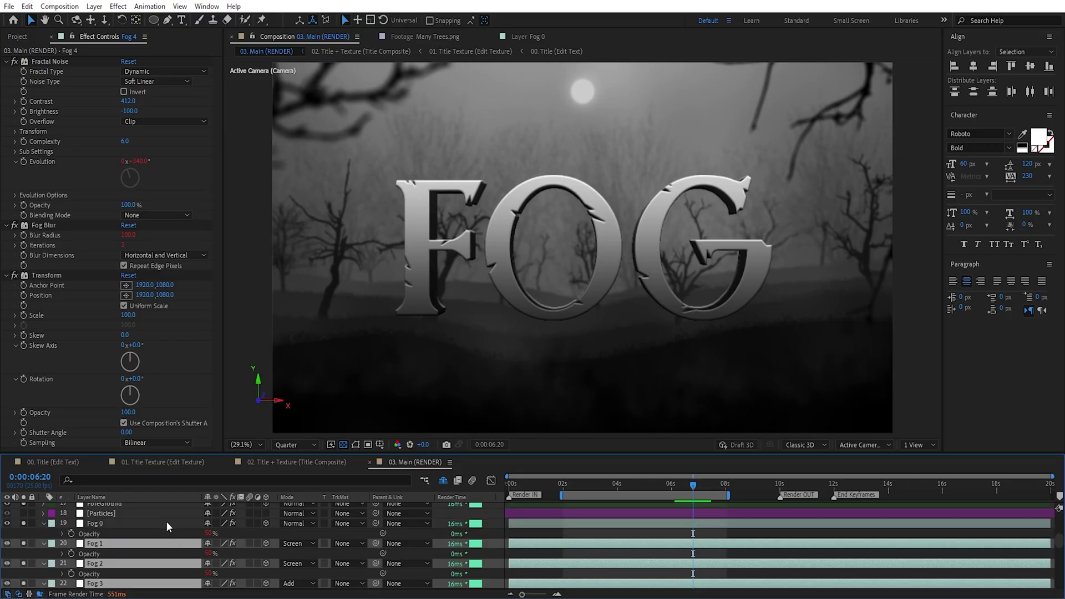
- Set the blending mode of the Fog 0 layer to Screen
left_click(166, 521)
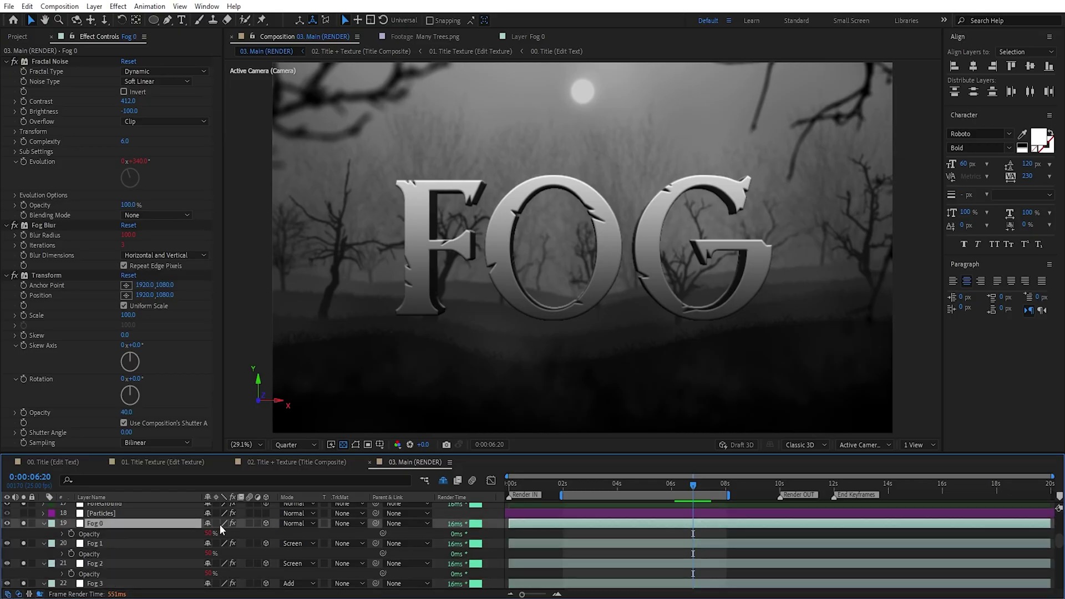
left_click(291, 523)
left_click(315, 157)
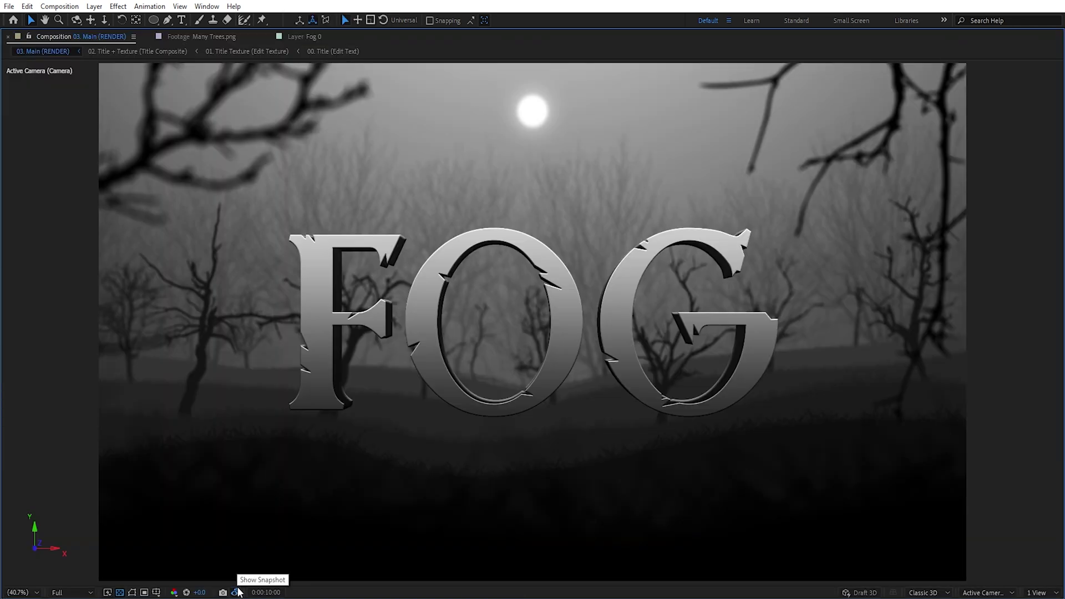
- Compare the scene with the stored snapshot to judge the effect of the fog
left_click(237, 593)
left_click(237, 592)
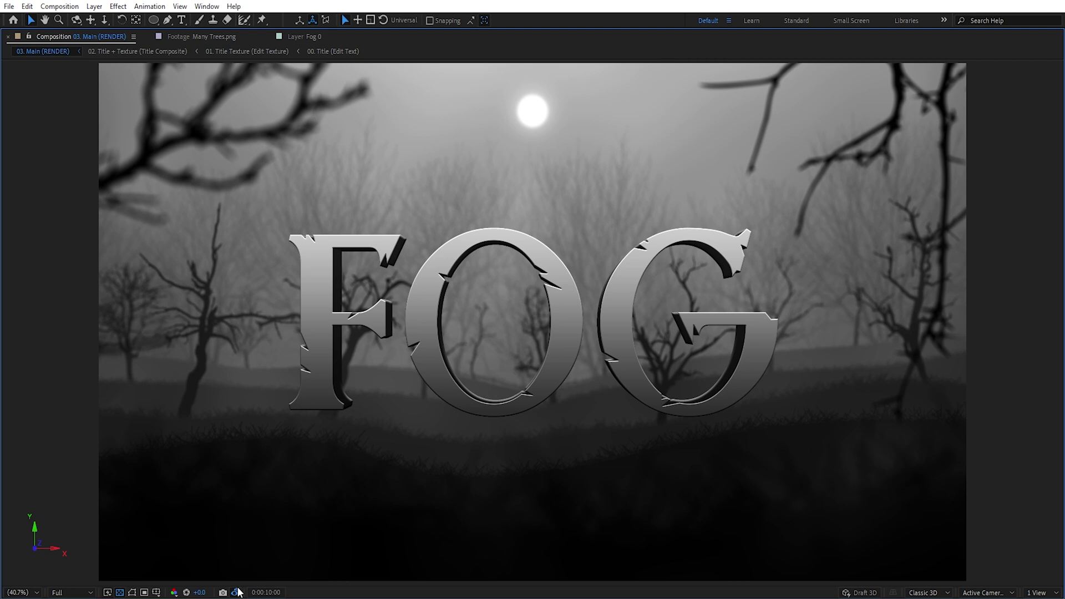
left_click(237, 592)
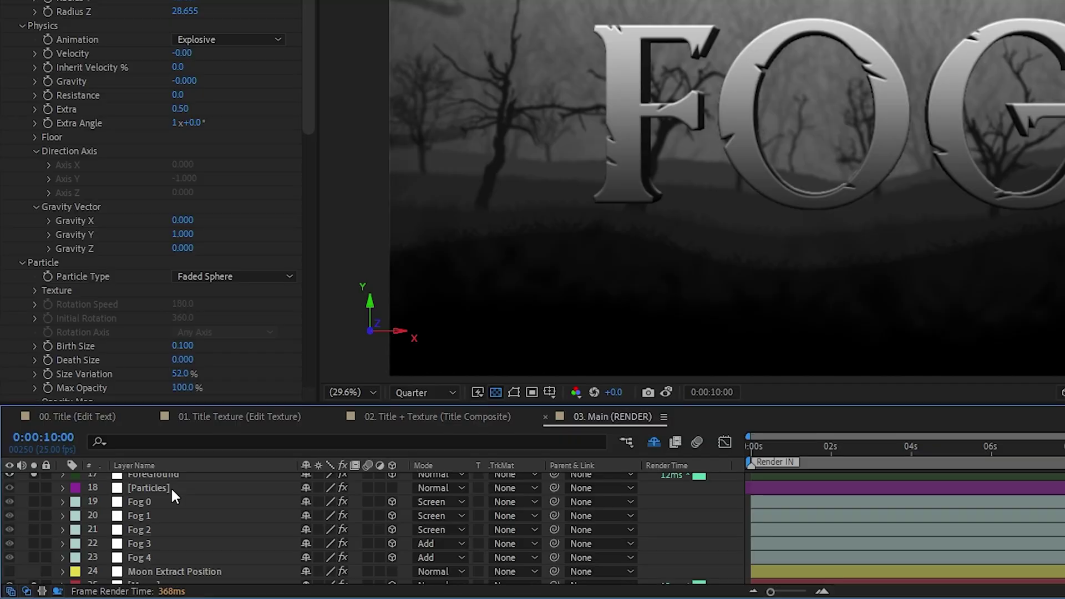
- Solo the Particles layer and set the particle type of its CC Particle World effect to Faded Sphere
left_click(171, 487)
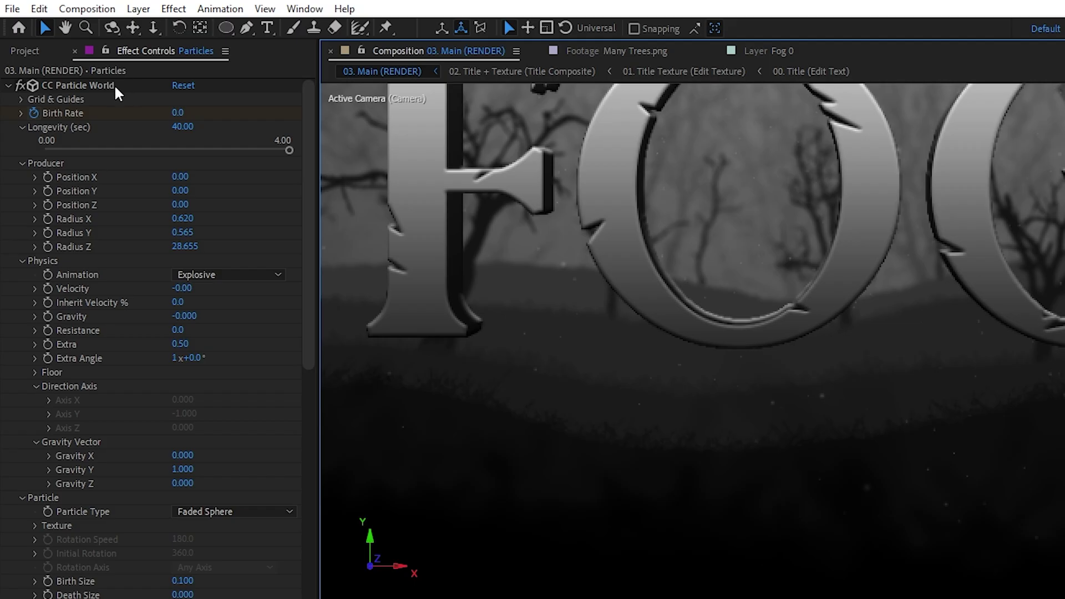
left_click(70, 62)
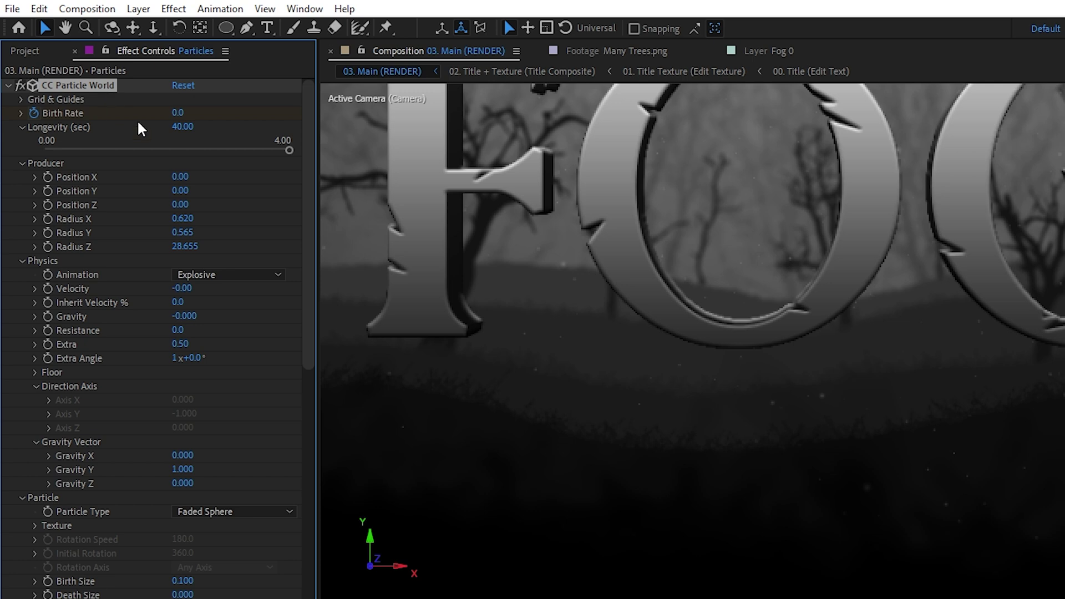
left_click_drag(309, 226, 290, 455)
scroll(272, 422, "up", 5)
left_click(248, 369)
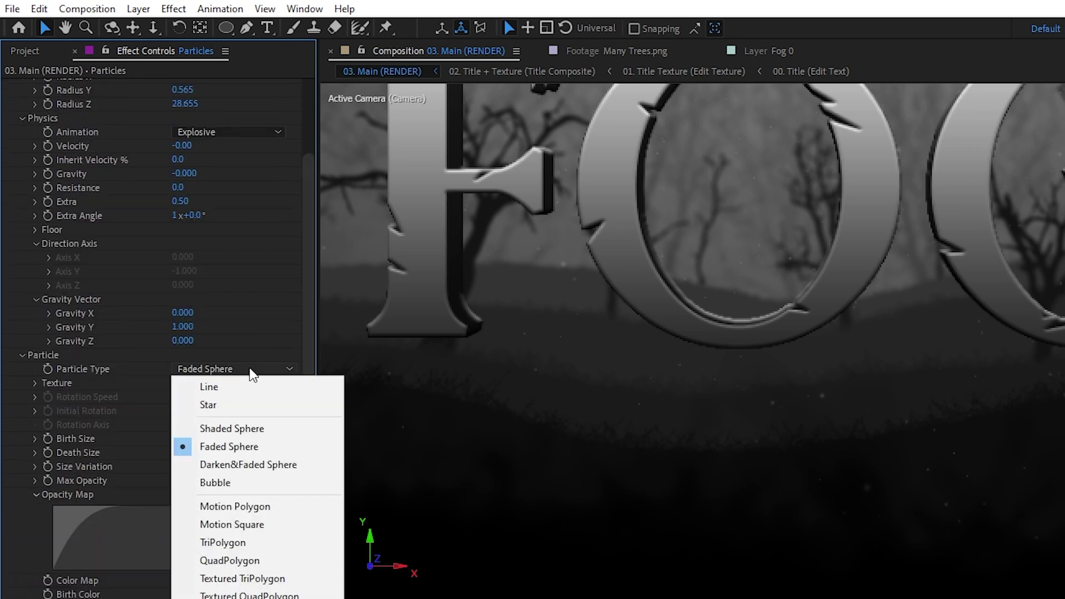
left_click(221, 447)
- Set the particles' Radius X to 0.750, Radius Y to 0.715 and Gravity to -0.0001
scroll(184, 243, "up", 4)
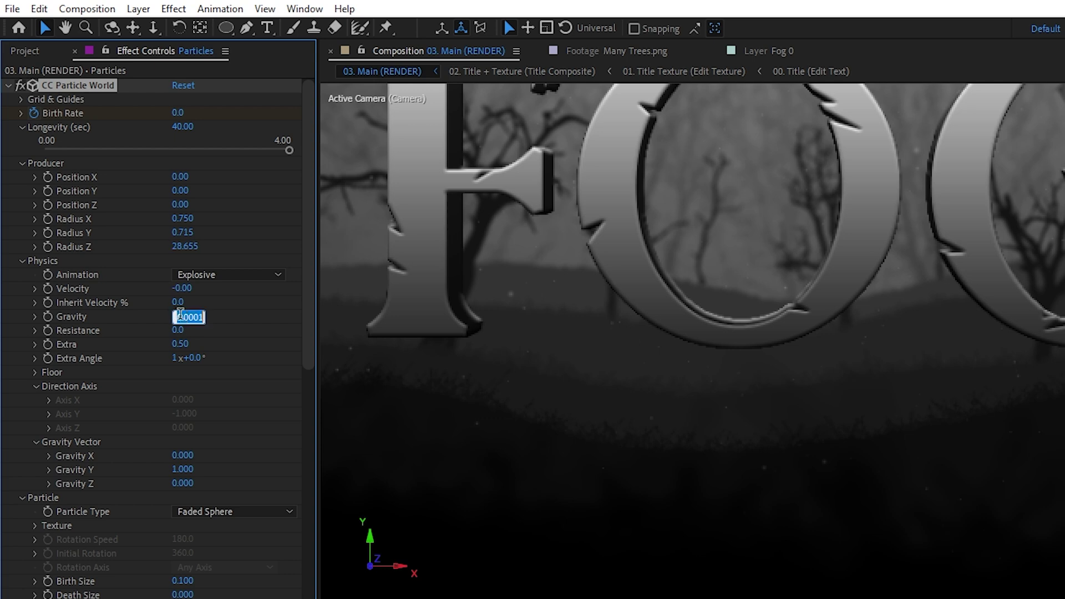
type("-0.0001")
left_click(236, 340)
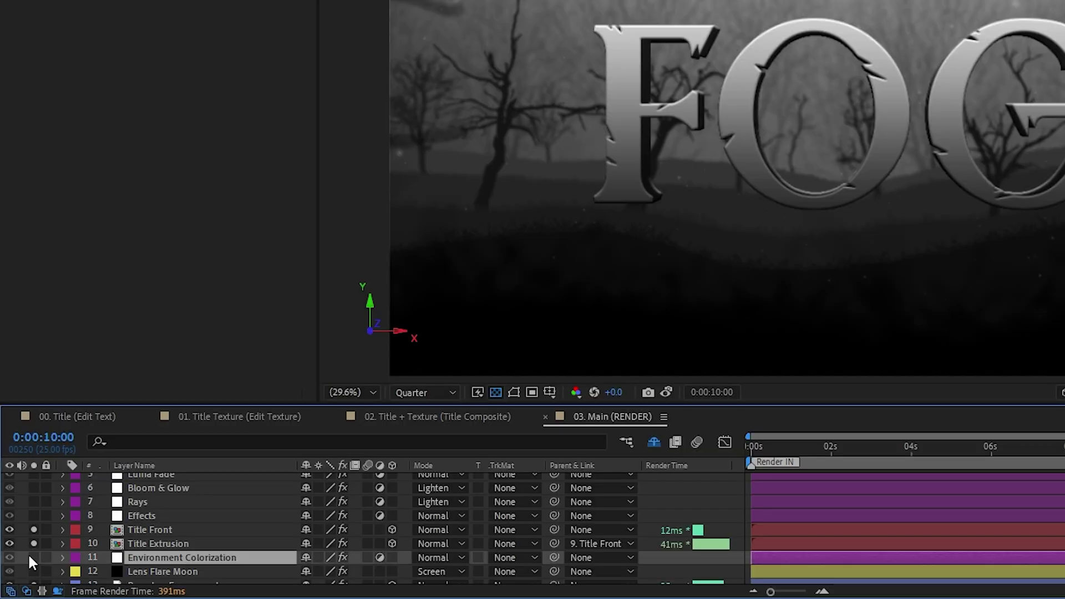
- Solo the Environment Colorization layer and enable the Glow and Moonlight Night effects on Title Front
left_click(33, 555)
left_click(135, 530)
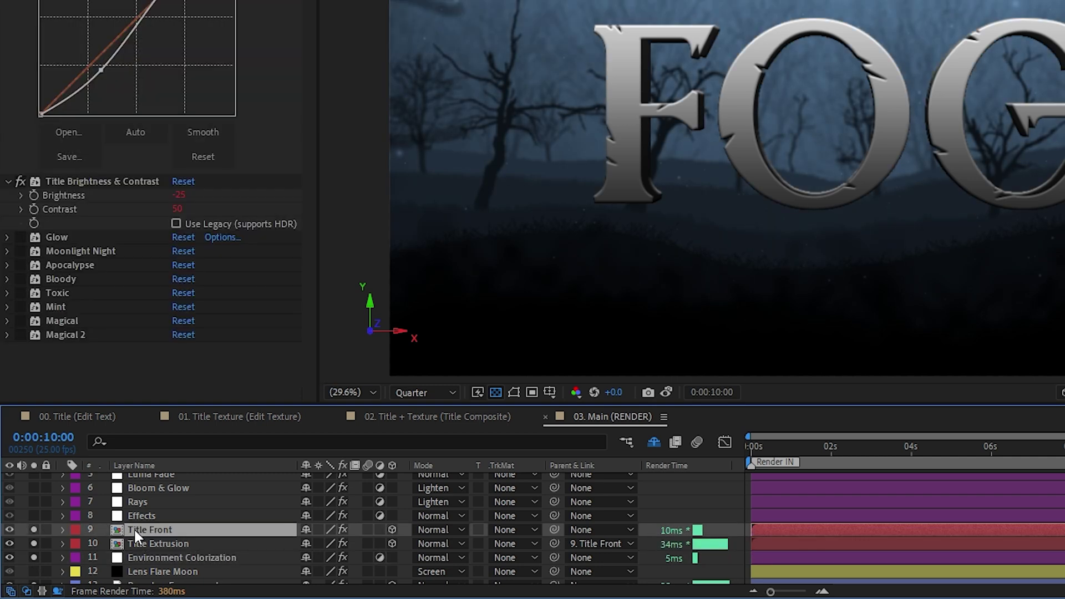
left_click(20, 238)
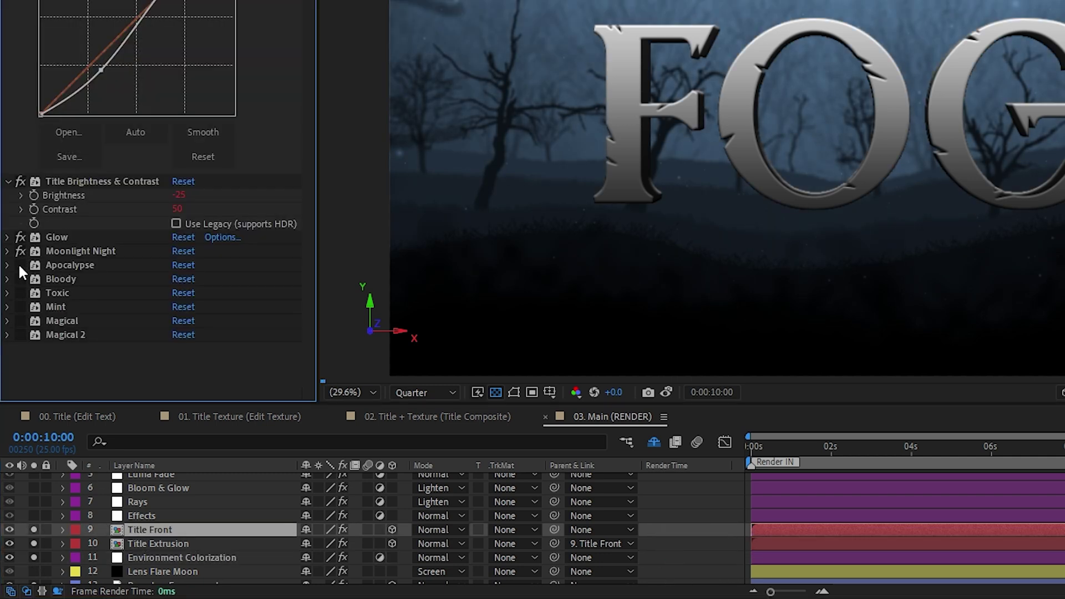
- Solo the Bloom & Glow and Rays layers to add them to the scene
left_click(120, 488)
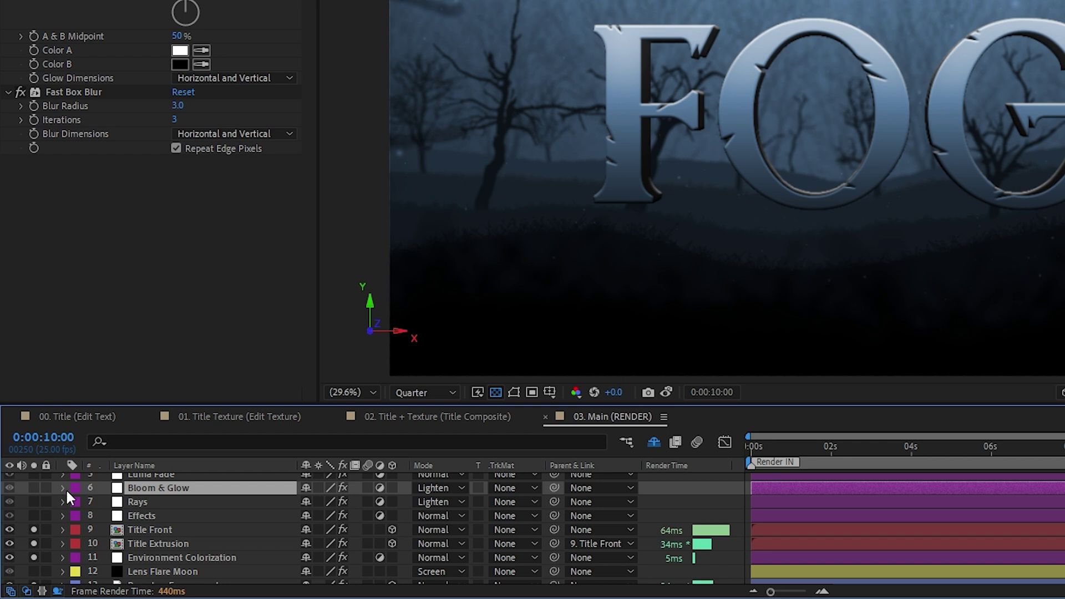
left_click(34, 486)
left_click(117, 502)
left_click(34, 501)
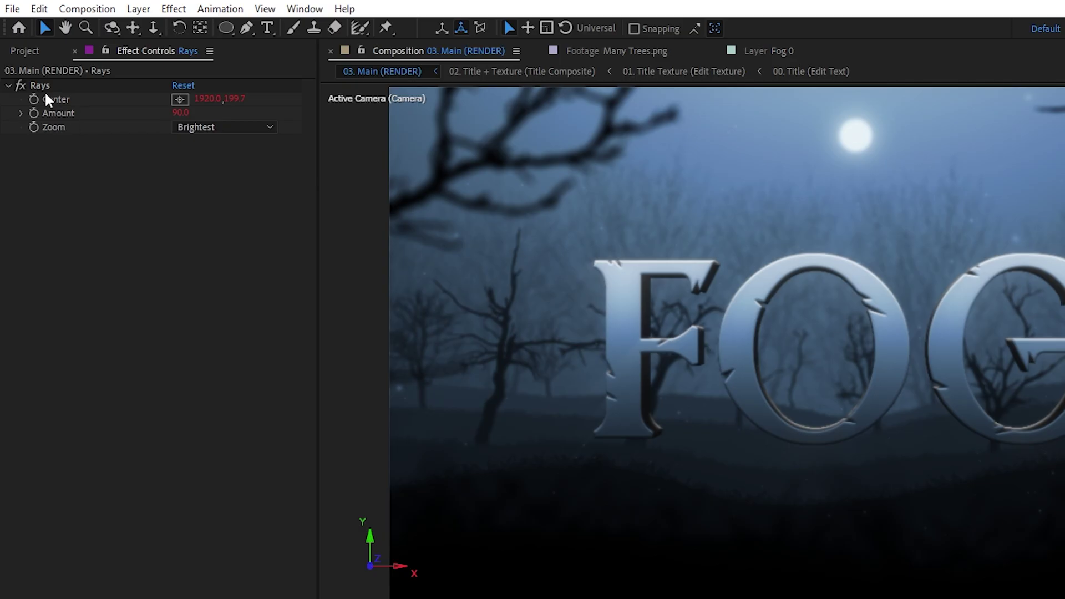
- Set the Rays effect's Zoom to Brightest and the Rays layer's blending mode to Lighten
left_click(41, 85)
left_click(218, 127)
left_click(221, 162)
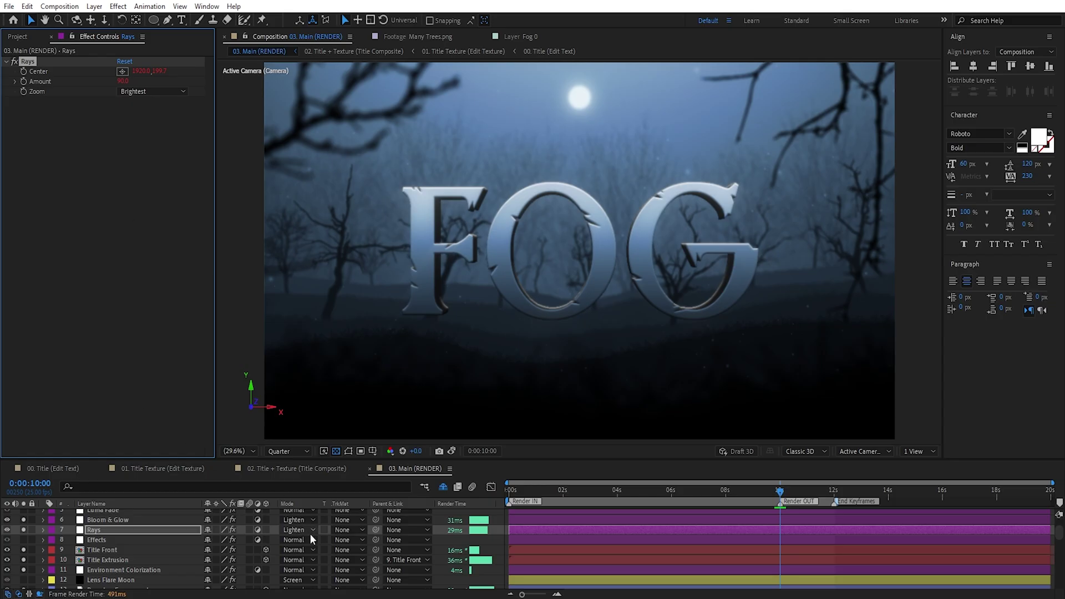
left_click(311, 532)
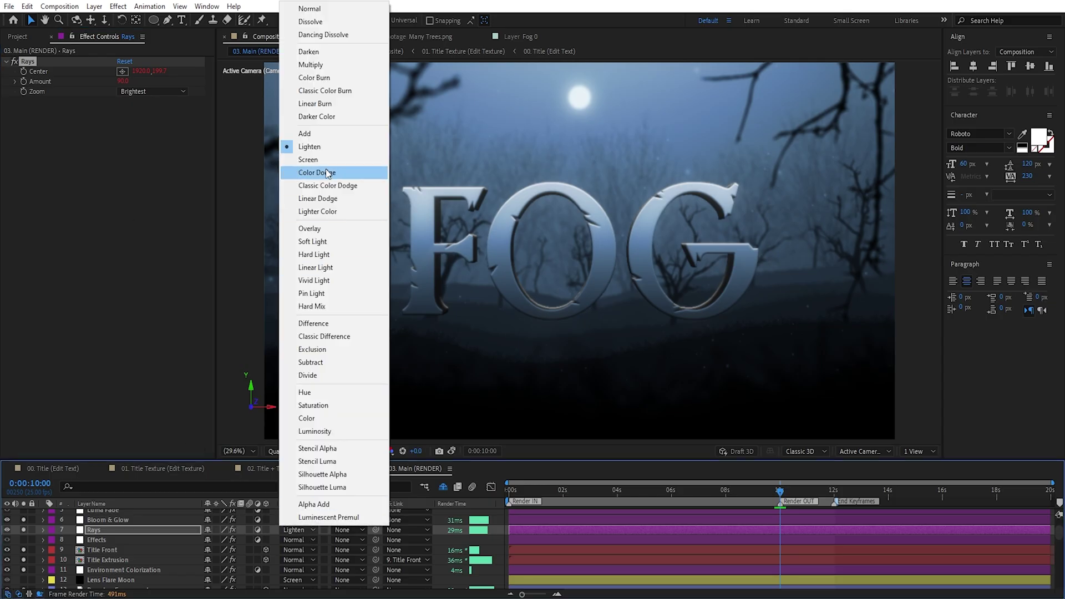
left_click(324, 147)
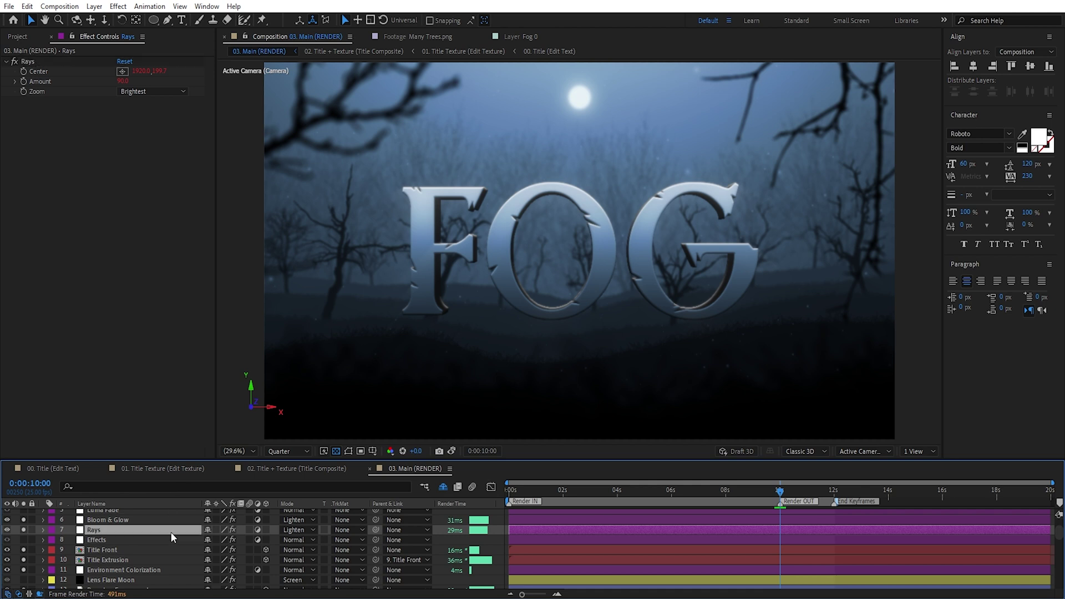
- Reveal the Opacity of the Rays layer and examine up close where the Rays effect's center sits on the moon
key("t")
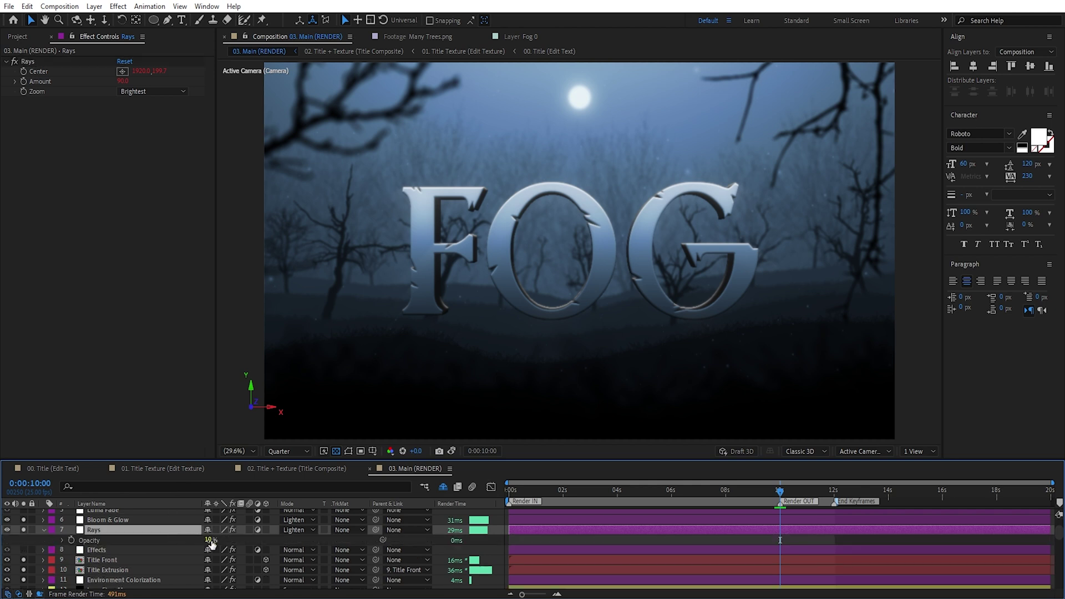
key("grave")
left_click_drag(502, 405, 59, 373)
key("comma")
key("v")
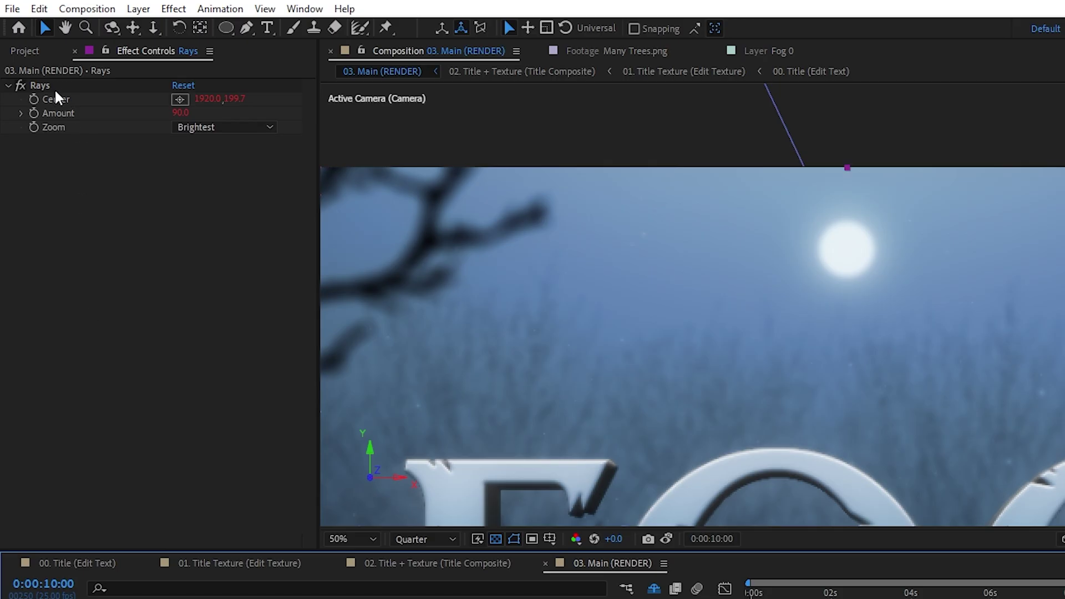
left_click(52, 87)
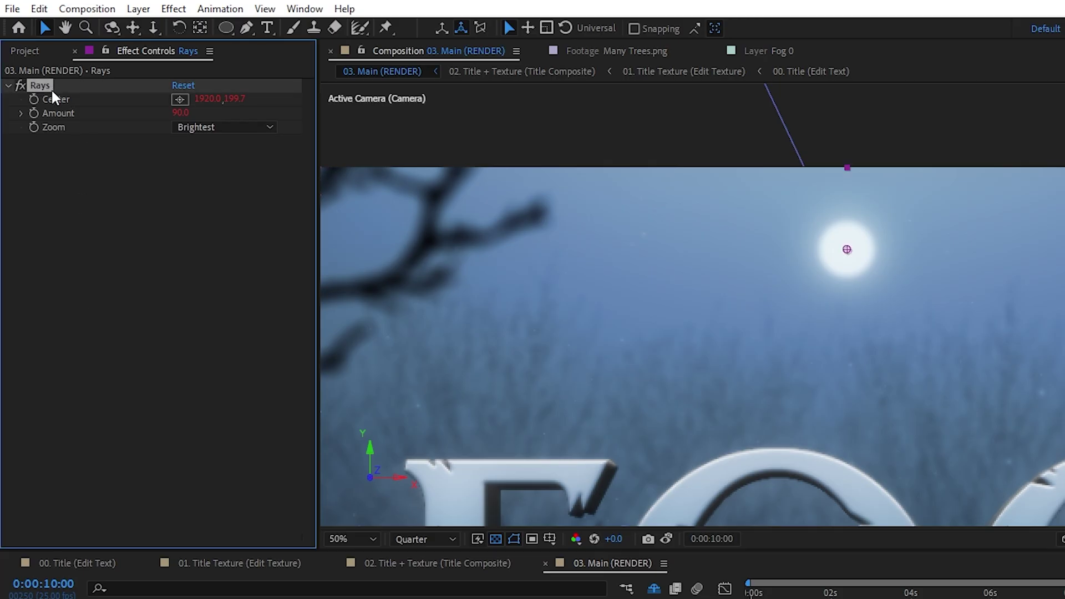
left_click(850, 267)
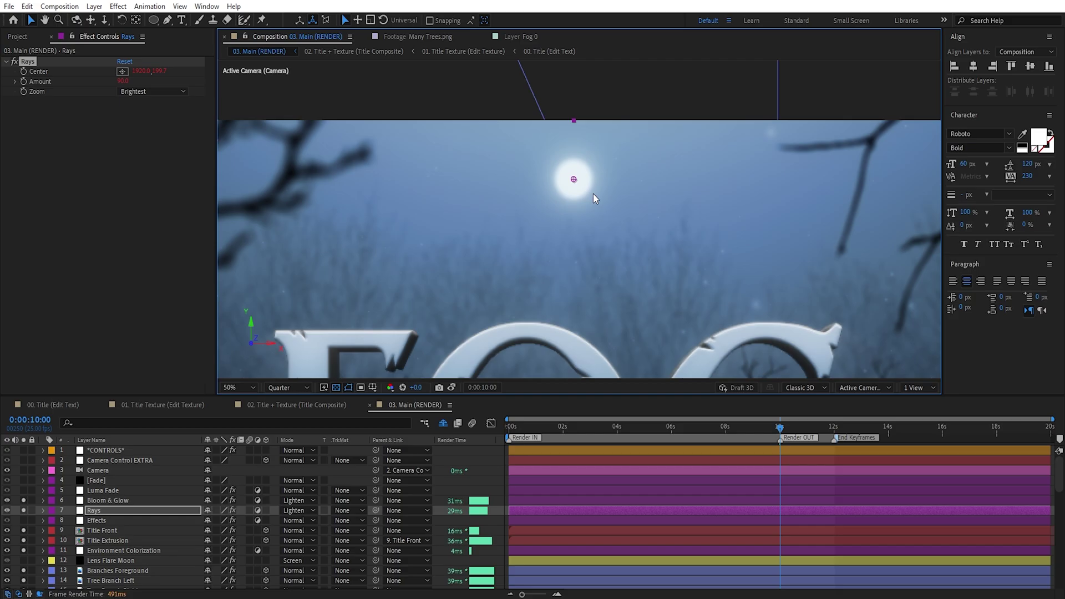
- Inspect the Moon layer, then turn on the visibility of the Moon Extract Position layer and select it
scroll(99, 544, "down", 5)
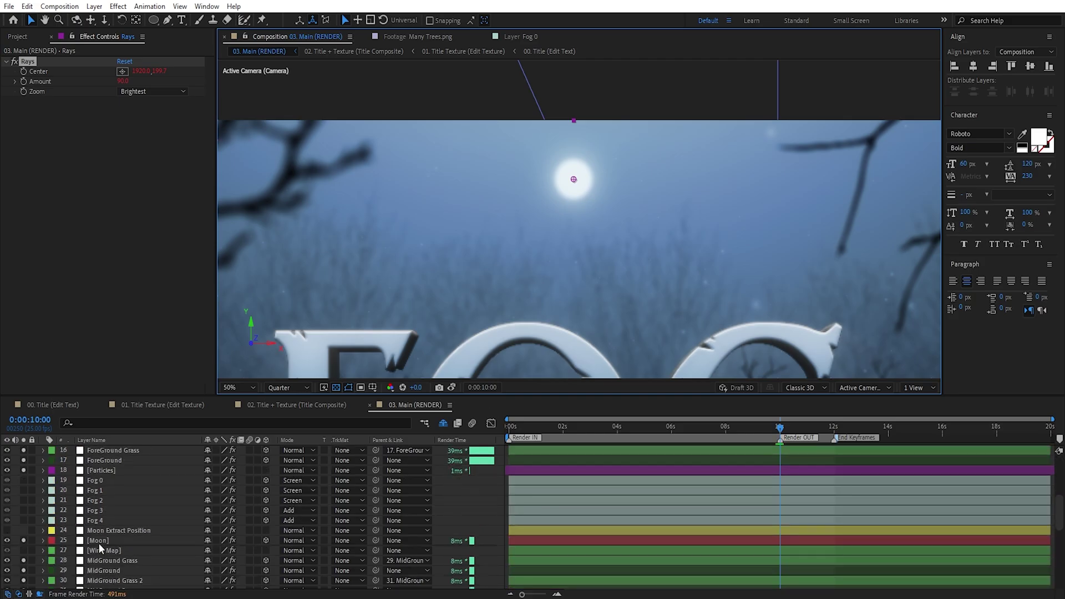
left_click(113, 541)
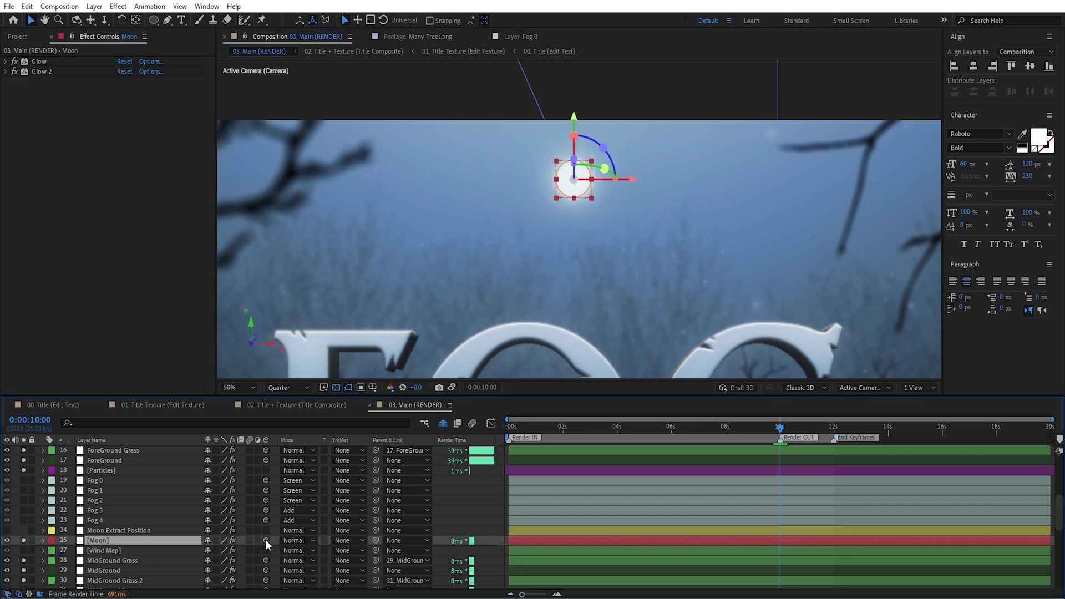
left_click(134, 531)
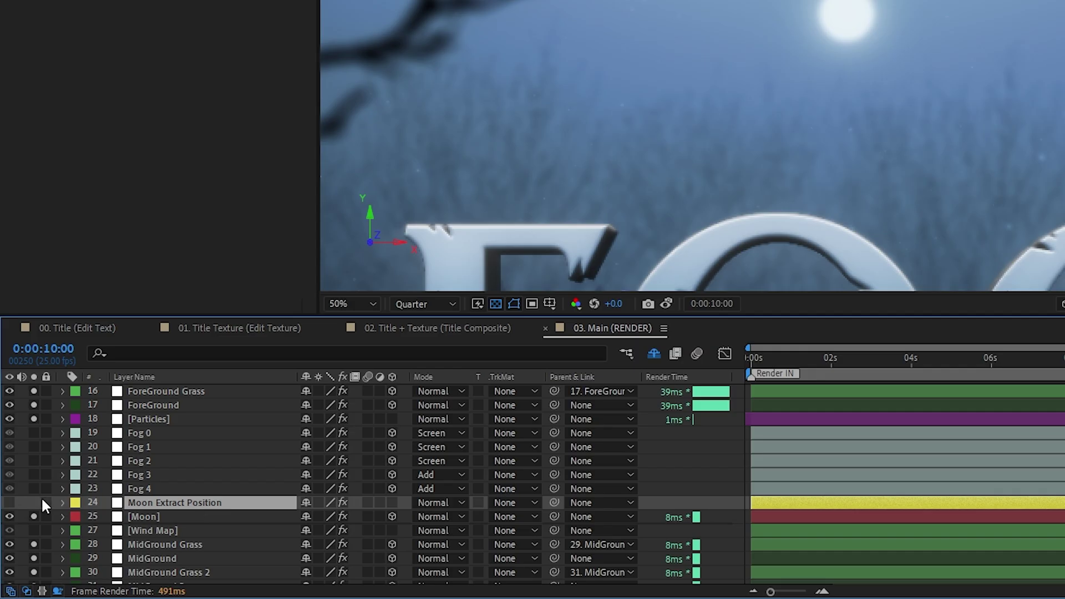
key("F2")
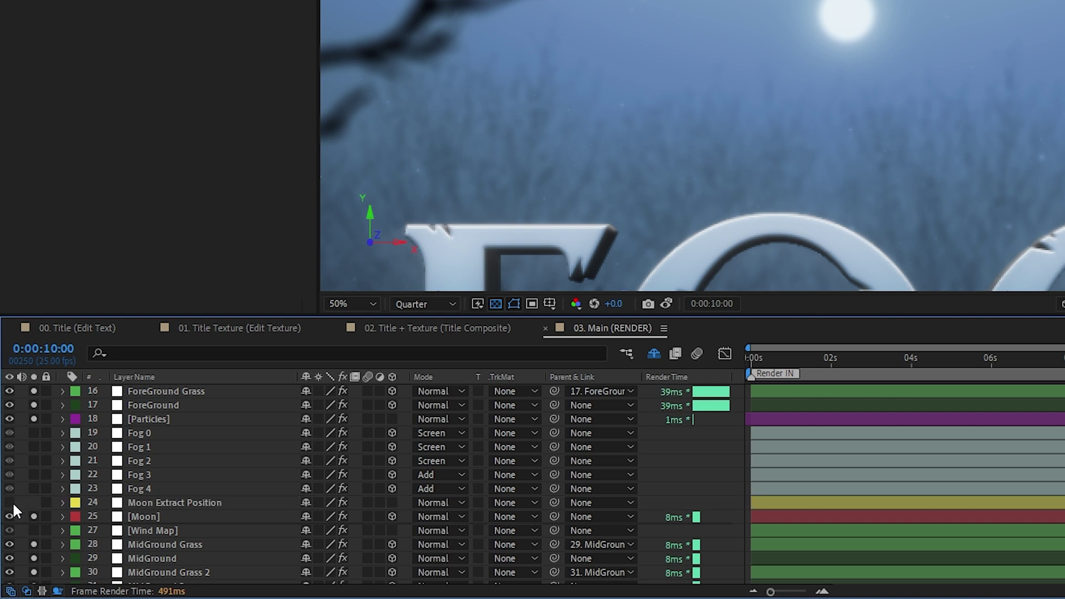
left_click(156, 502)
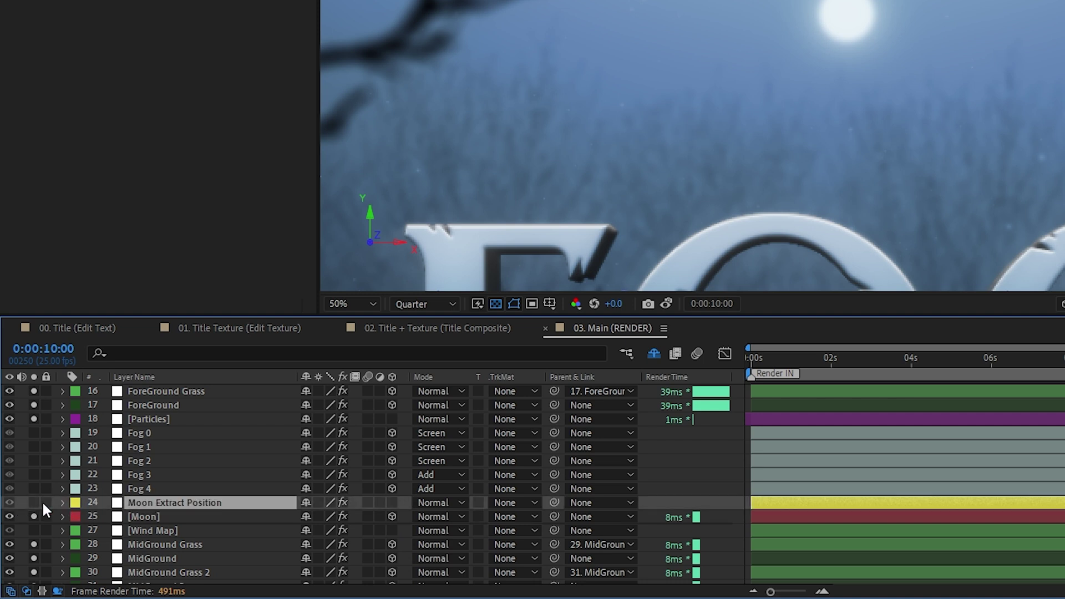